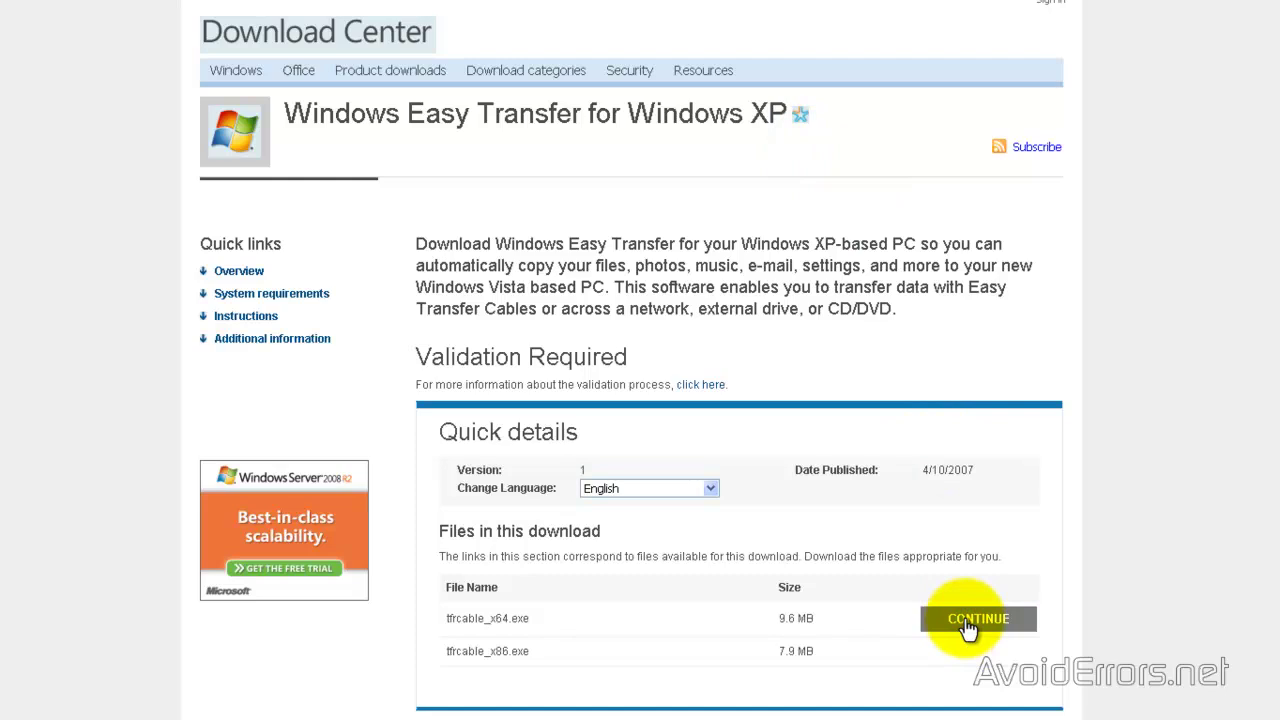
- Continue through validation on the Windows Easy Transfer for Windows XP page and download tfrcable_x86.exe, saving it to the computer
left_click(968, 622)
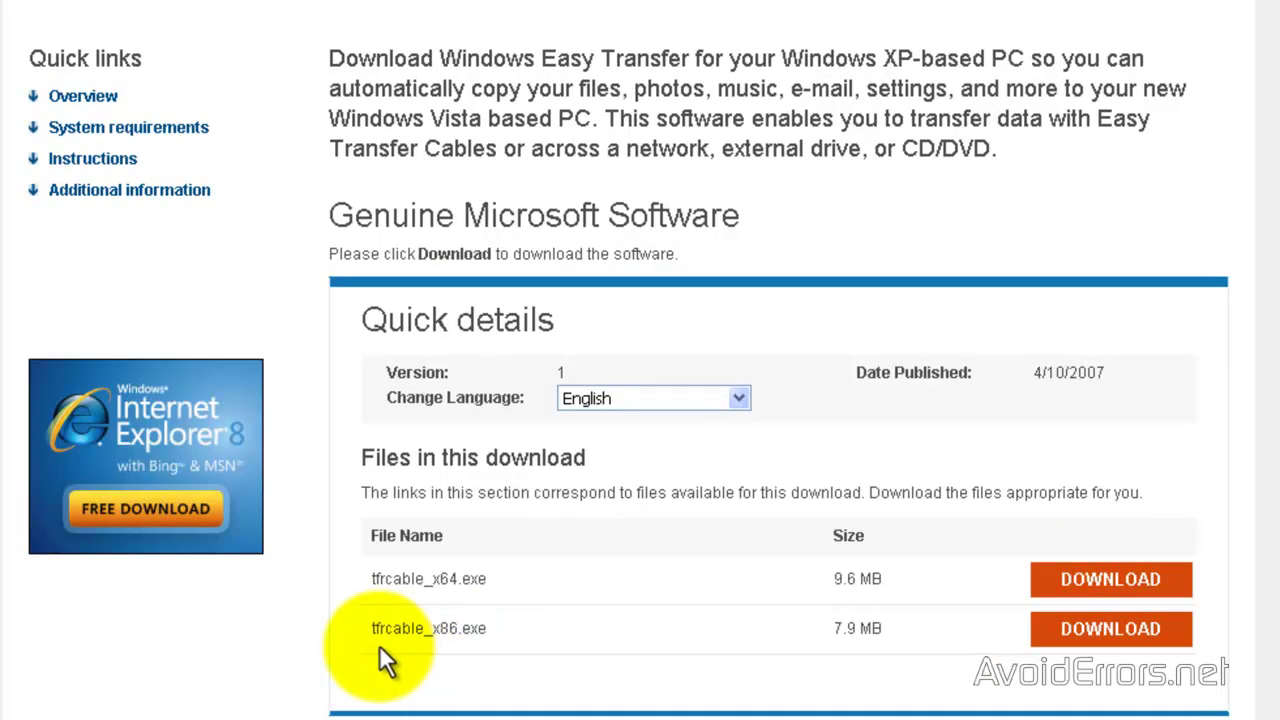
left_click(1070, 638)
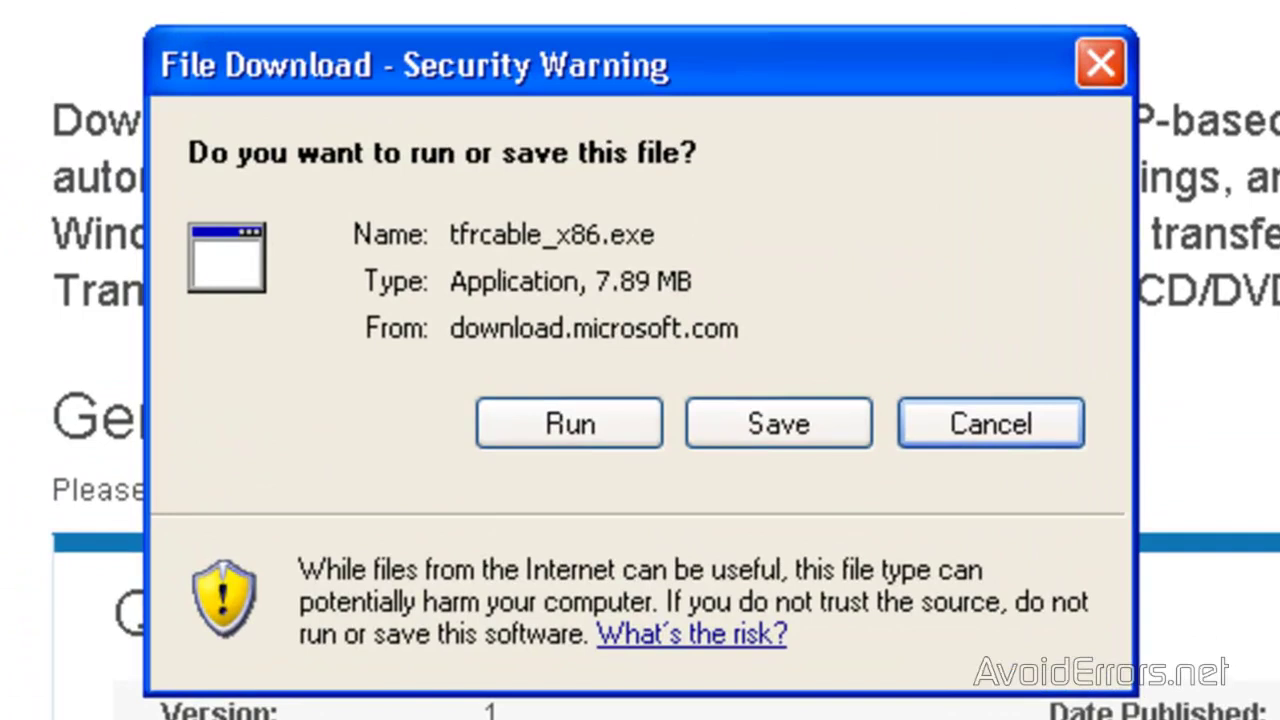
left_click(779, 426)
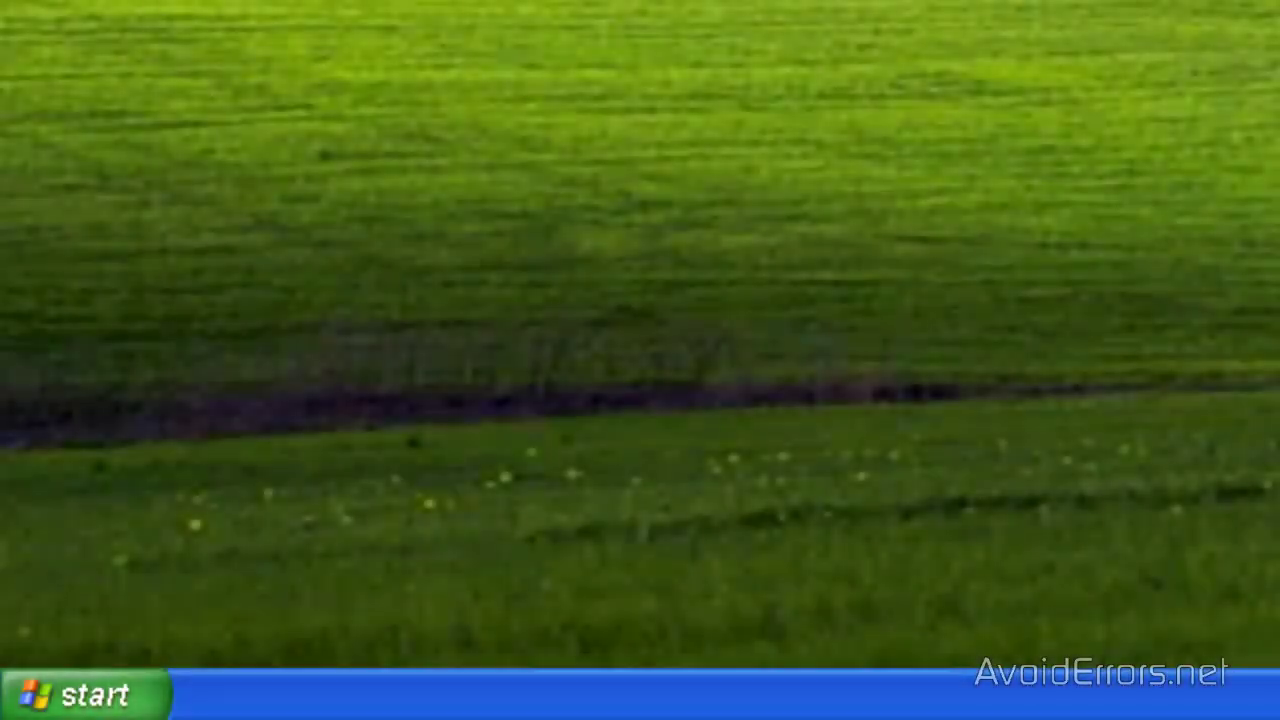
- Launch the installed Windows Easy Transfer program on the Windows XP computer
left_click(106, 692)
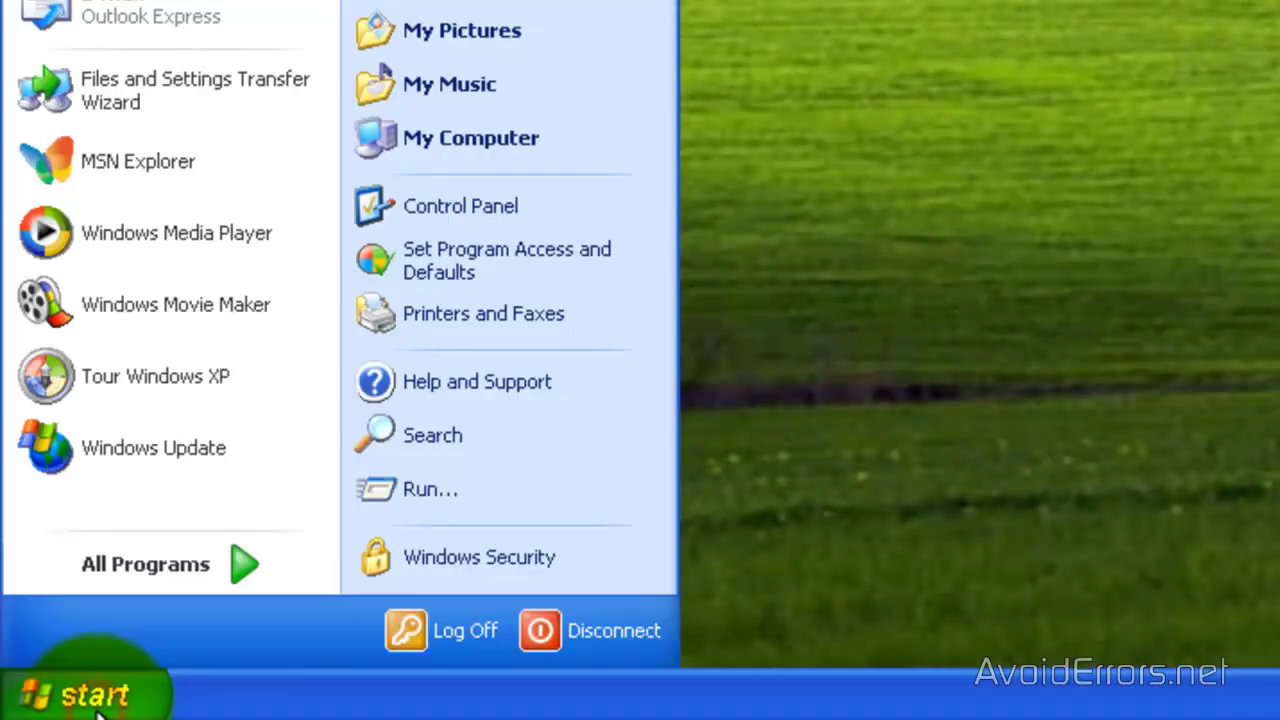
mouse_move(159, 570)
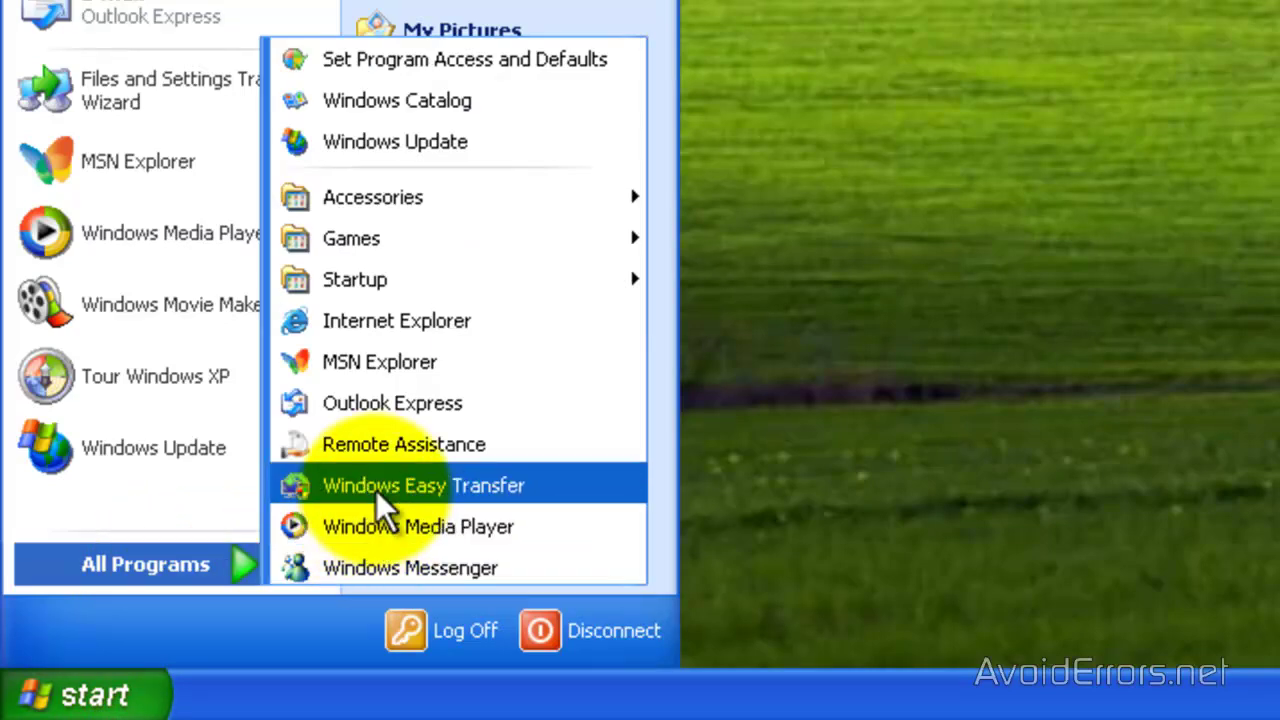
left_click(553, 488)
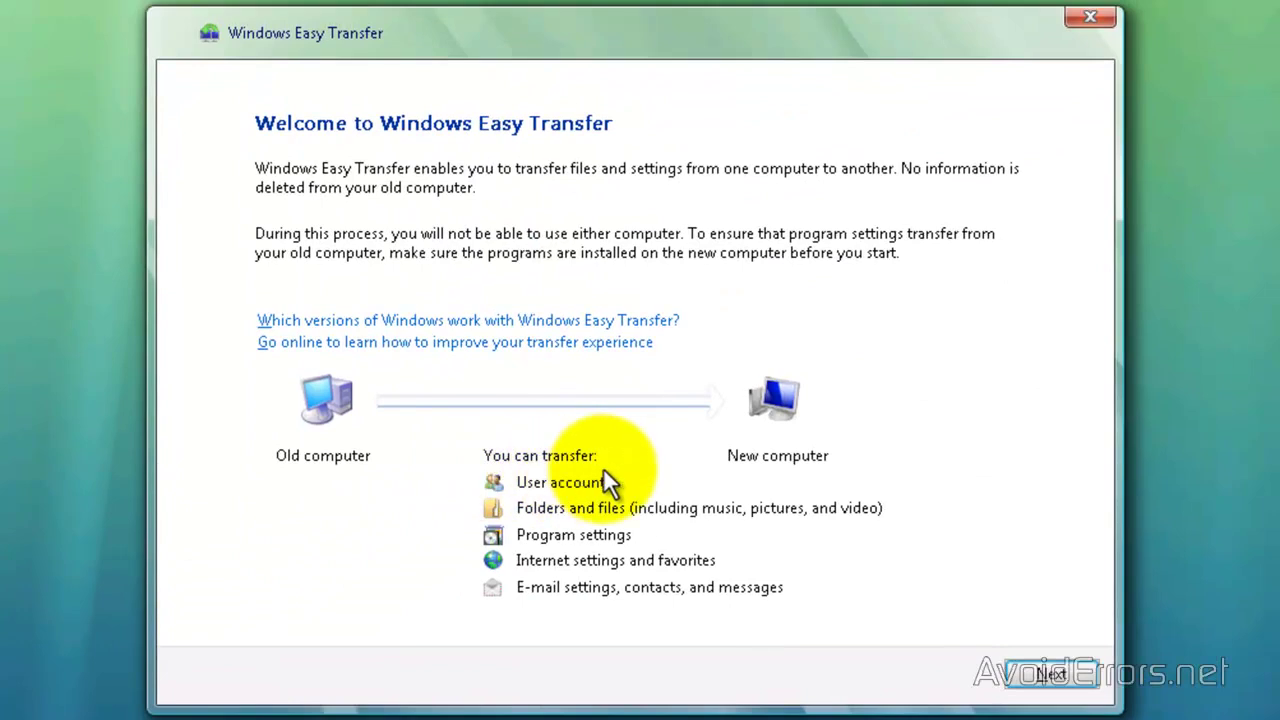
- Choose removable media as the transfer method, with an external hard disk or network location as the destination
left_click(1030, 678)
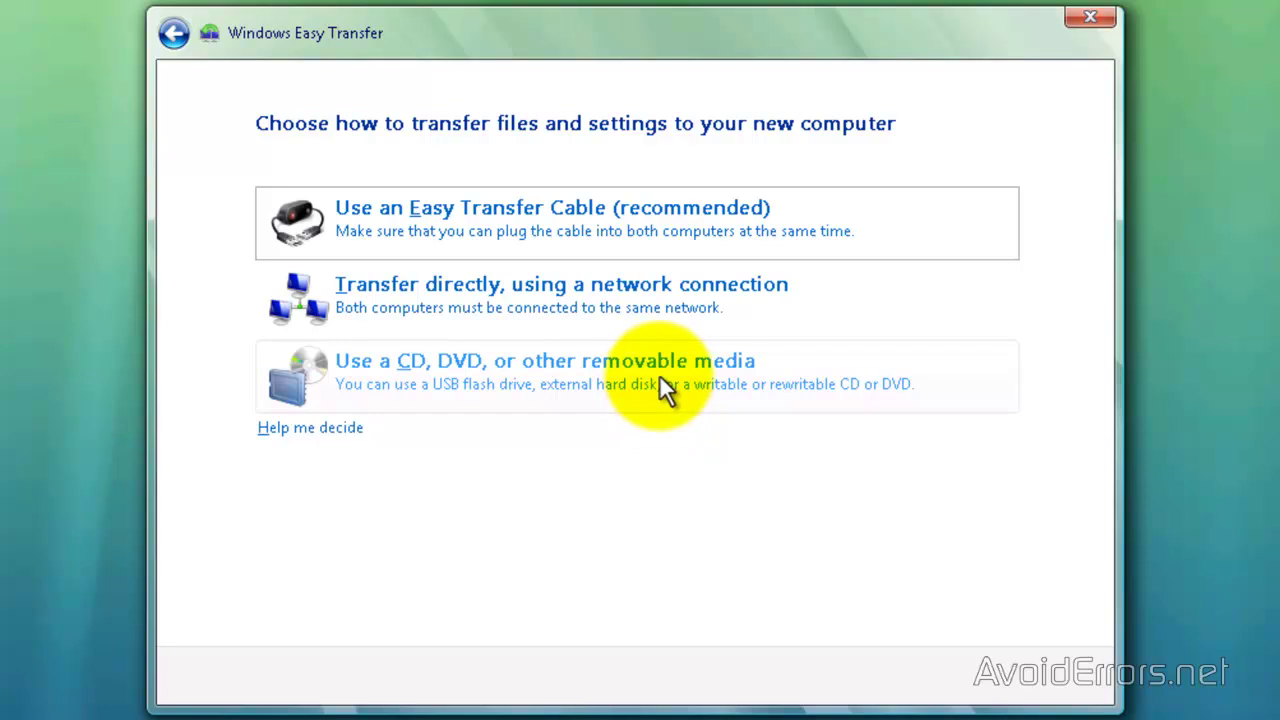
left_click(662, 380)
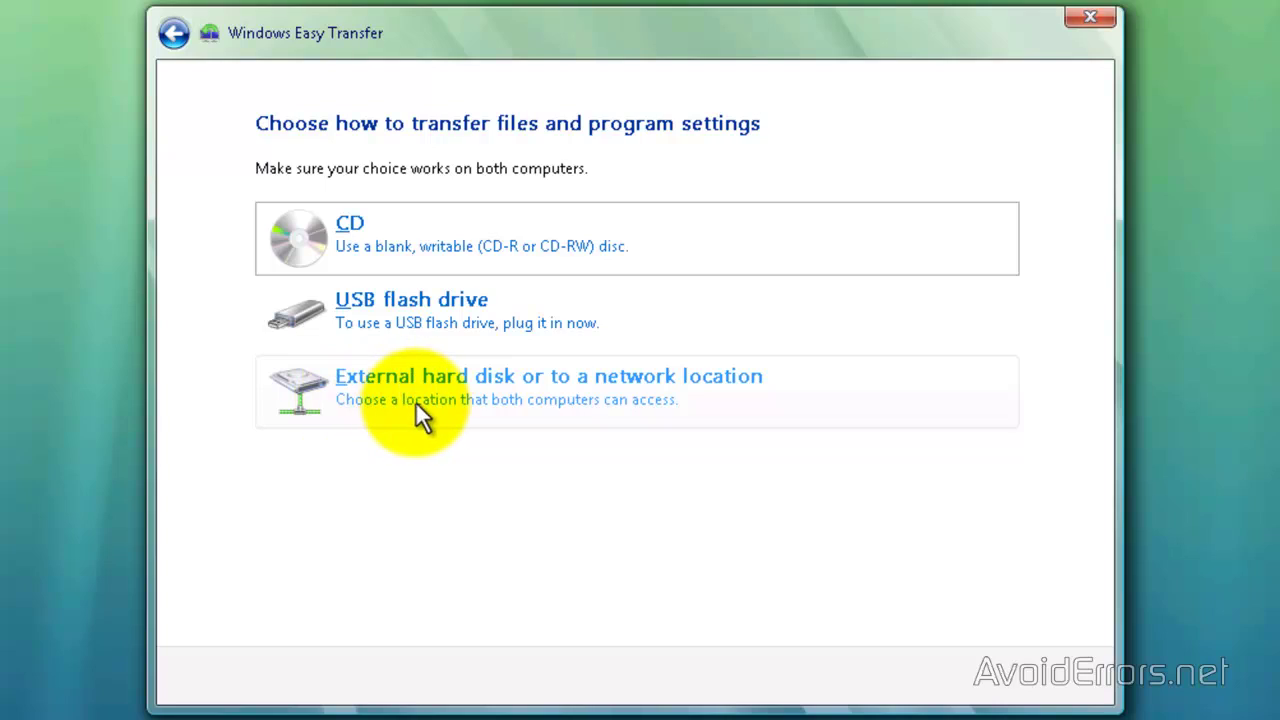
left_click(417, 399)
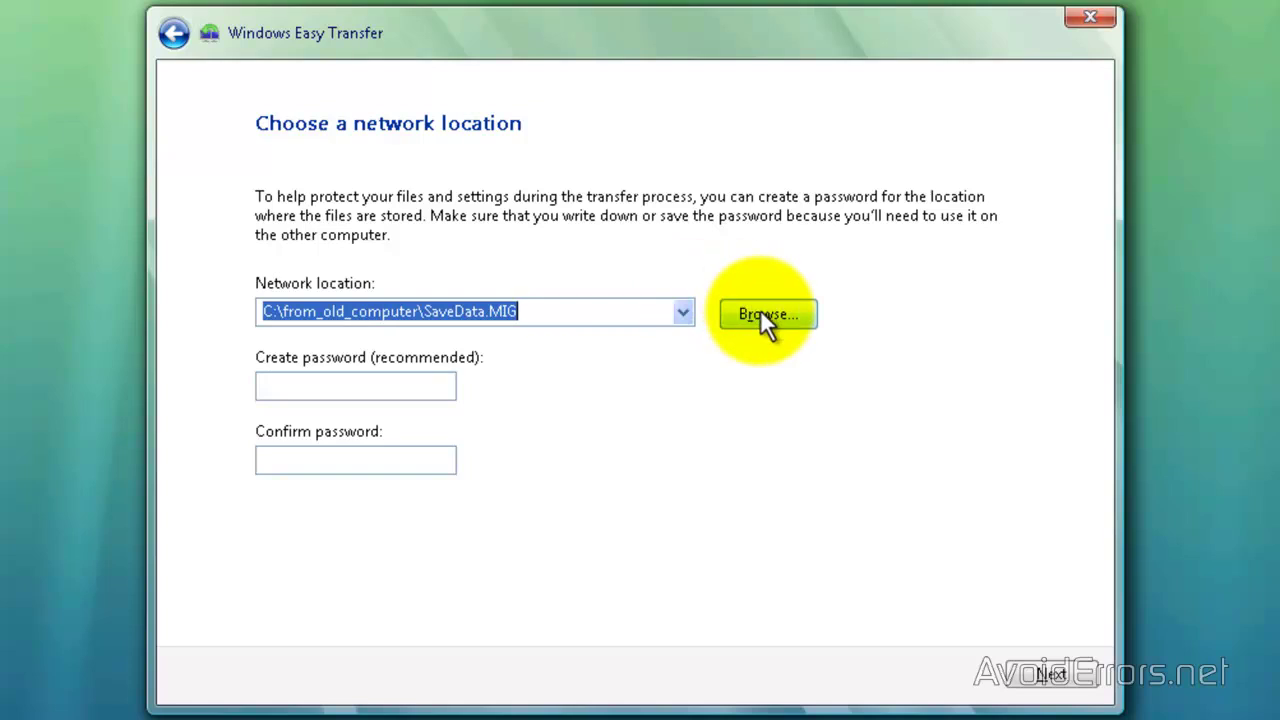
- Set the save location of the transfer file to External HDD (K:) under the file name SaveData
left_click(760, 312)
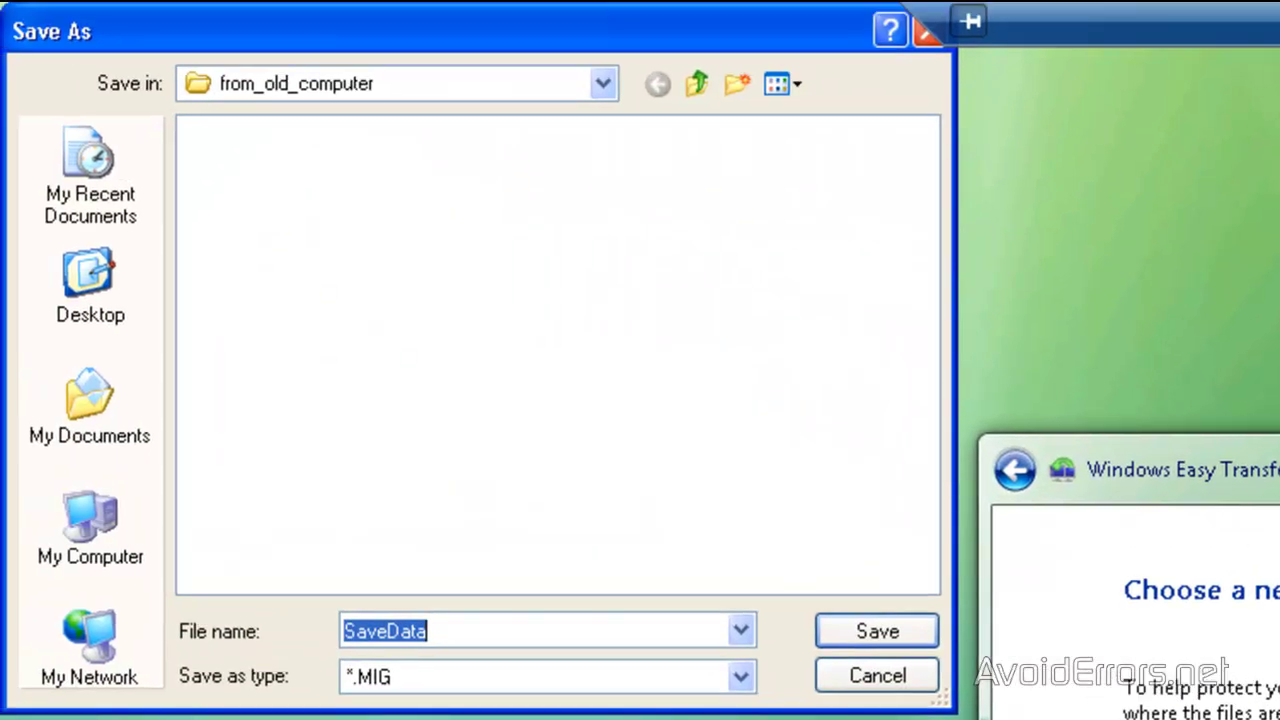
left_click(86, 534)
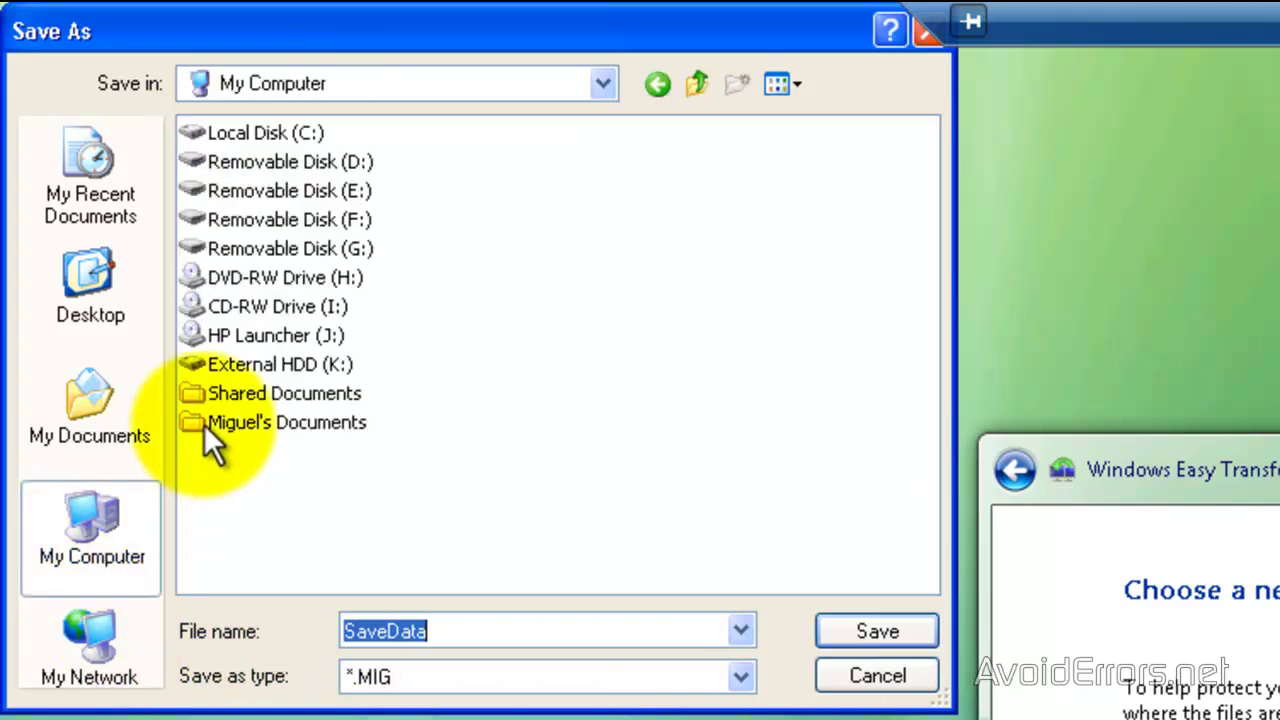
mouse_move(241, 376)
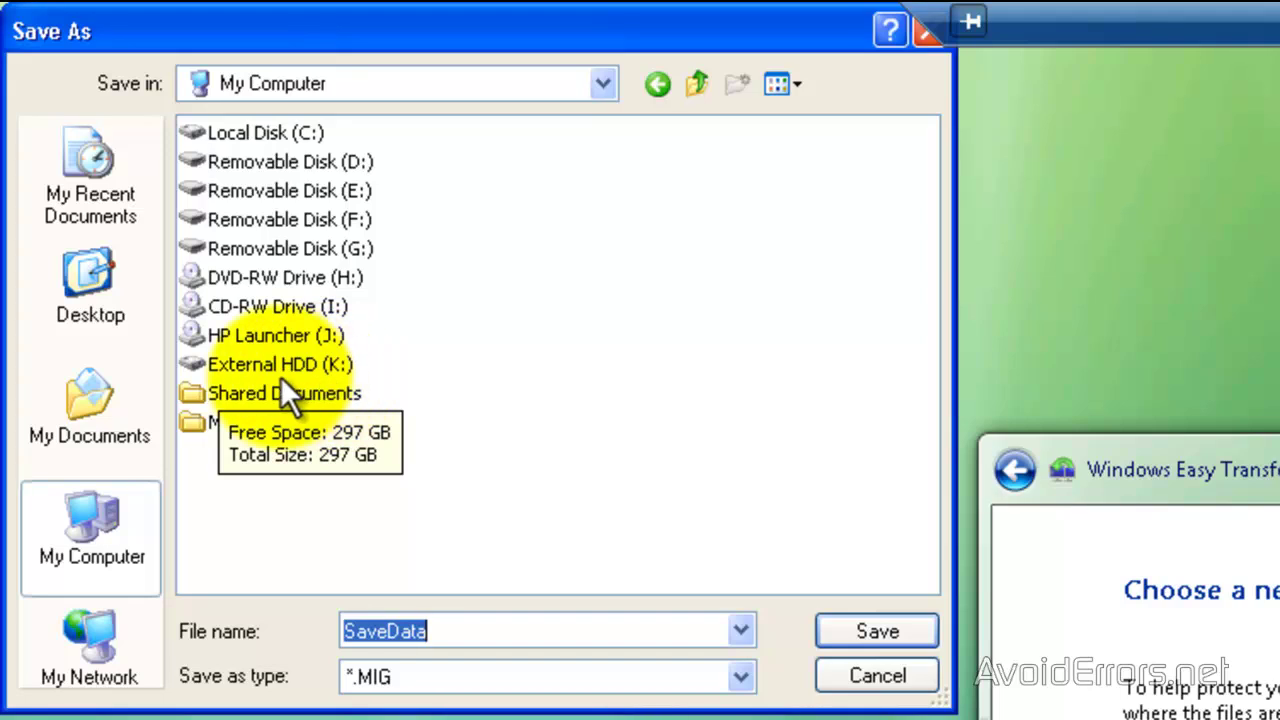
left_click(231, 363)
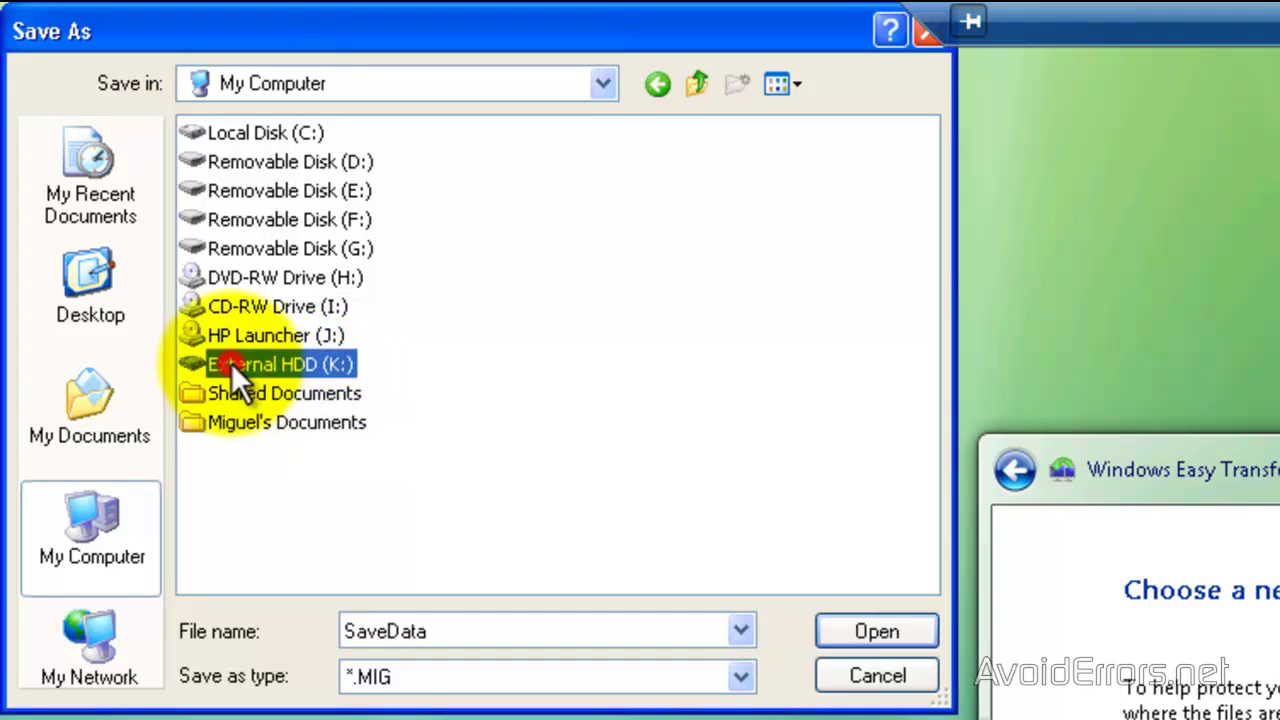
left_click(869, 633)
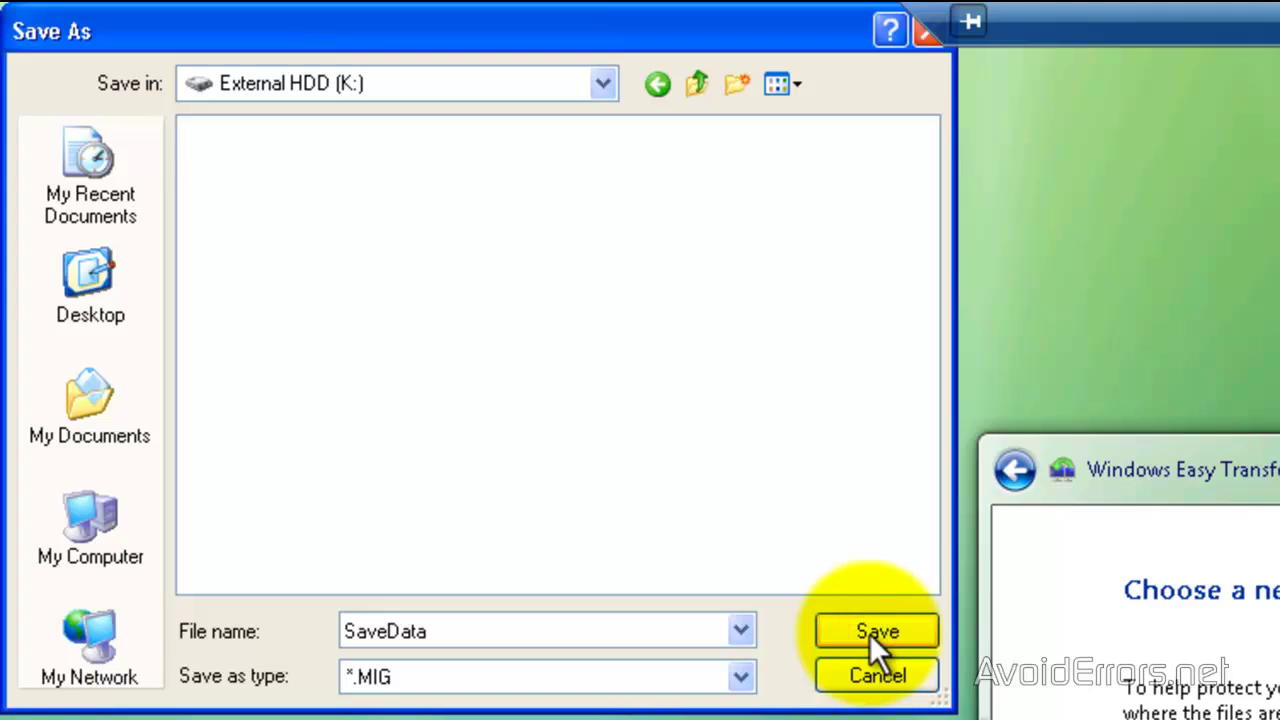
left_click(877, 631)
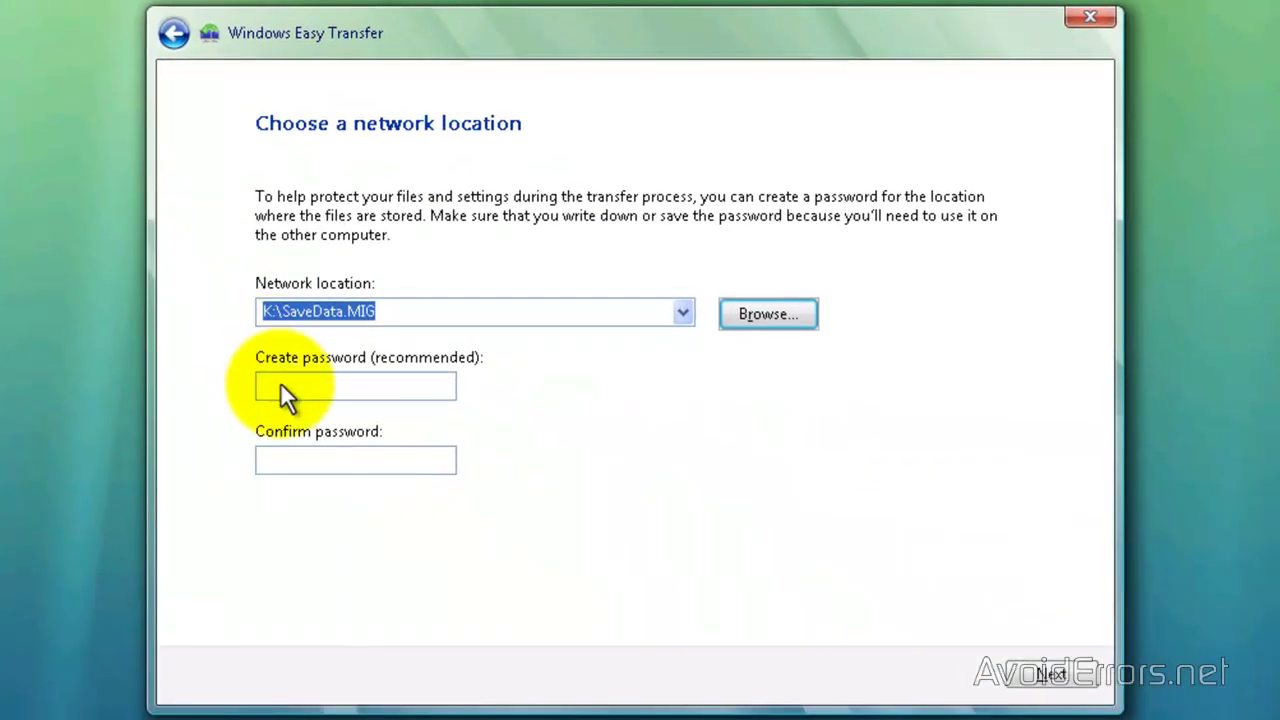
- Create and confirm a password protecting the transfer file, and continue to the choice of what to transfer
left_click(281, 386)
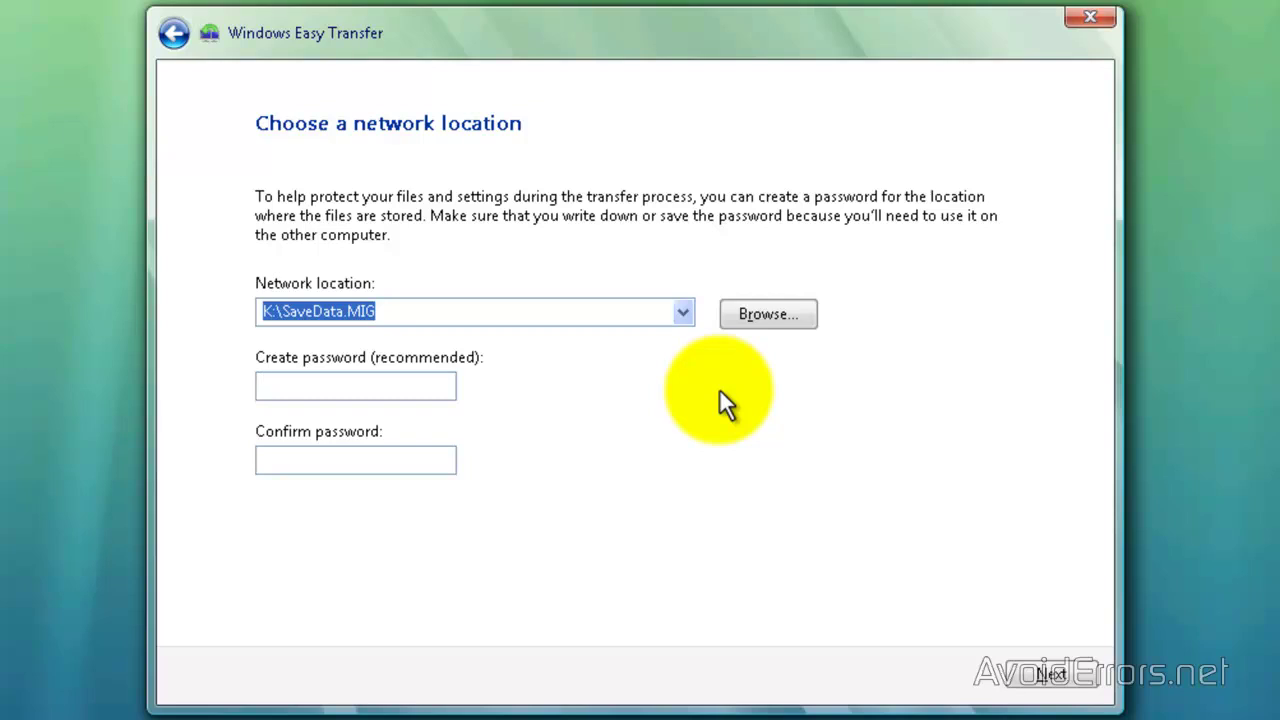
type("aaaaaaa")
key("Tab")
type("aaaaaaa")
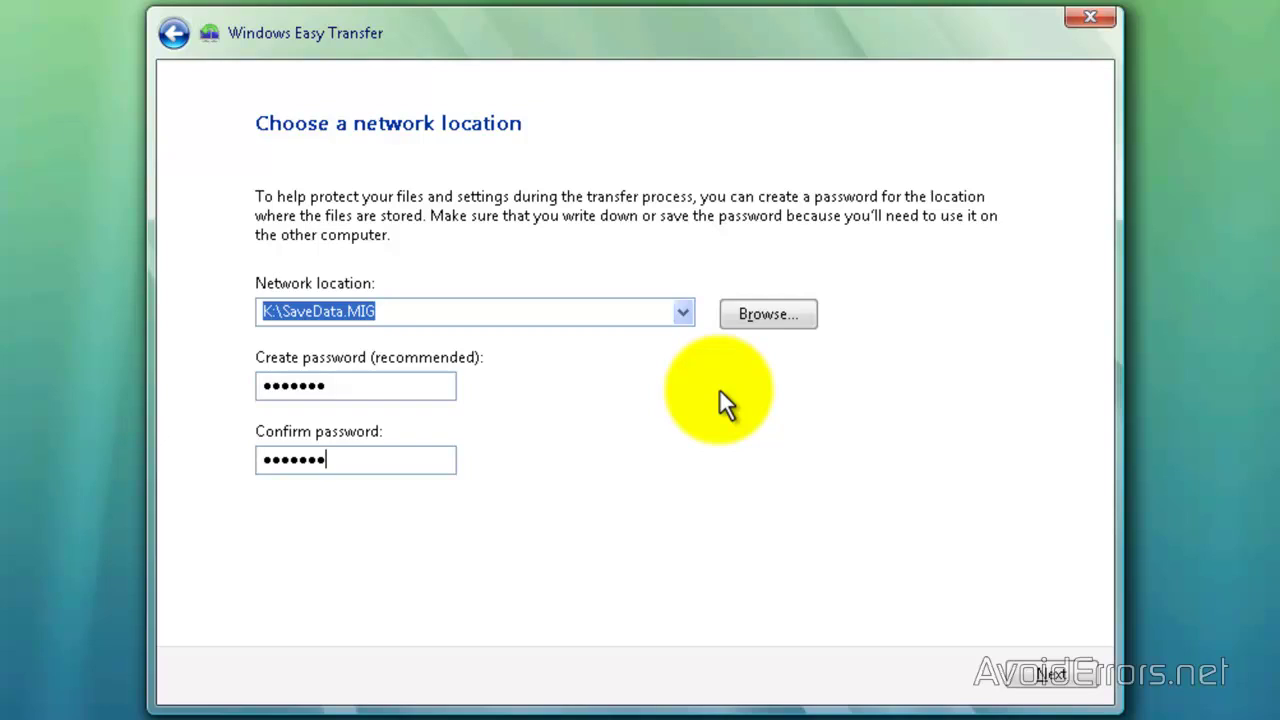
left_click(1035, 676)
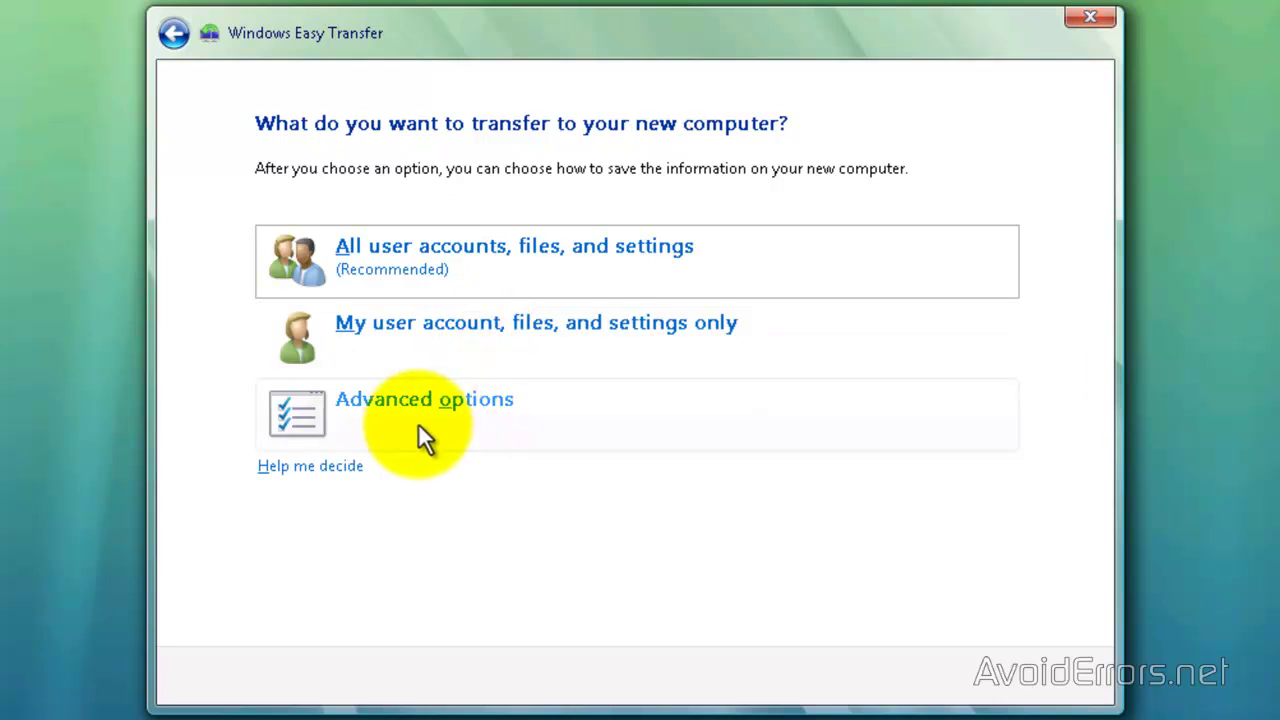
- Use Advanced options to save the default selection of accounts, files and settings to the transfer file, and close the wizard
left_click(298, 412)
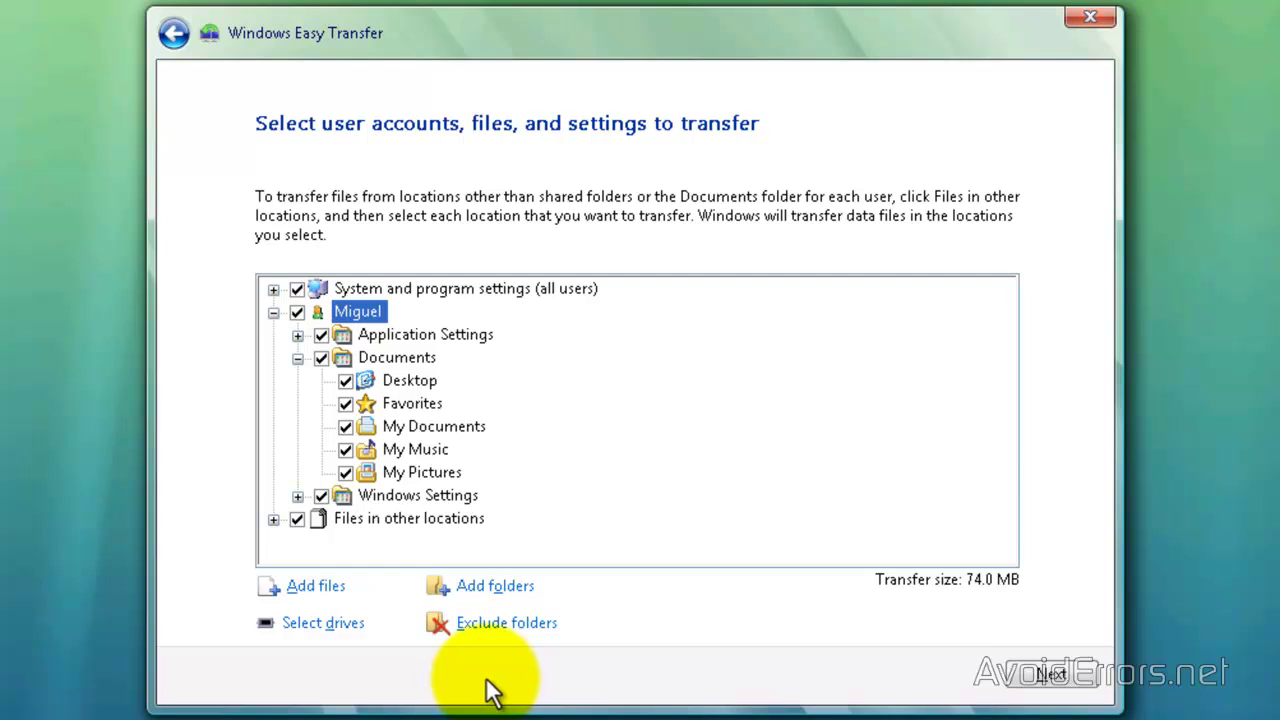
left_click(1040, 680)
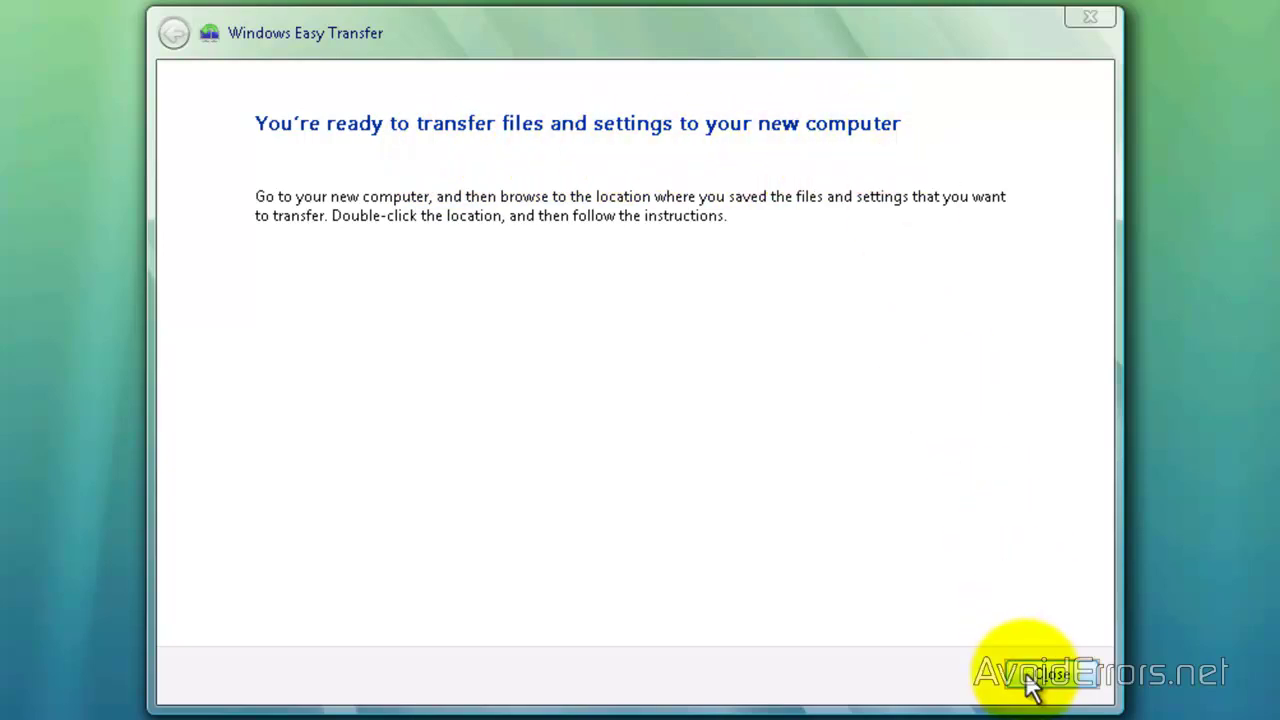
left_click(1030, 680)
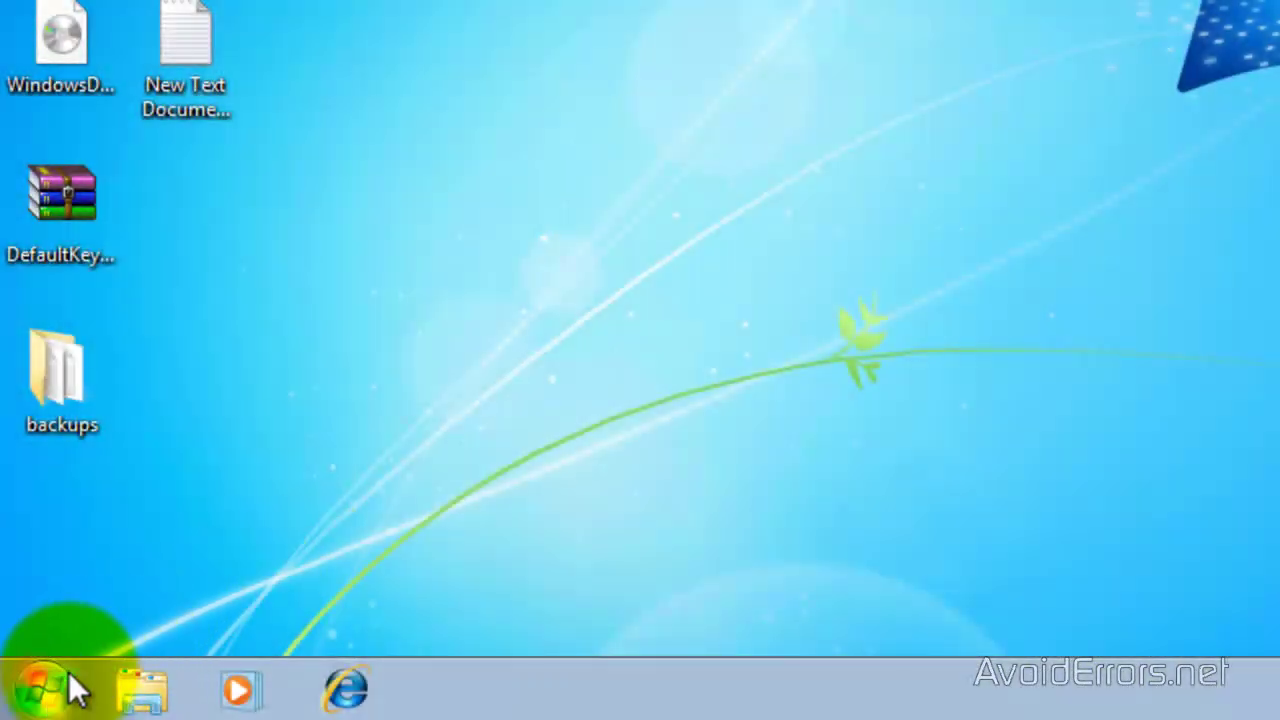
- On the Windows 7 computer, search for "Windows Easy transfer" and launch Windows Easy Transfer
left_click(46, 692)
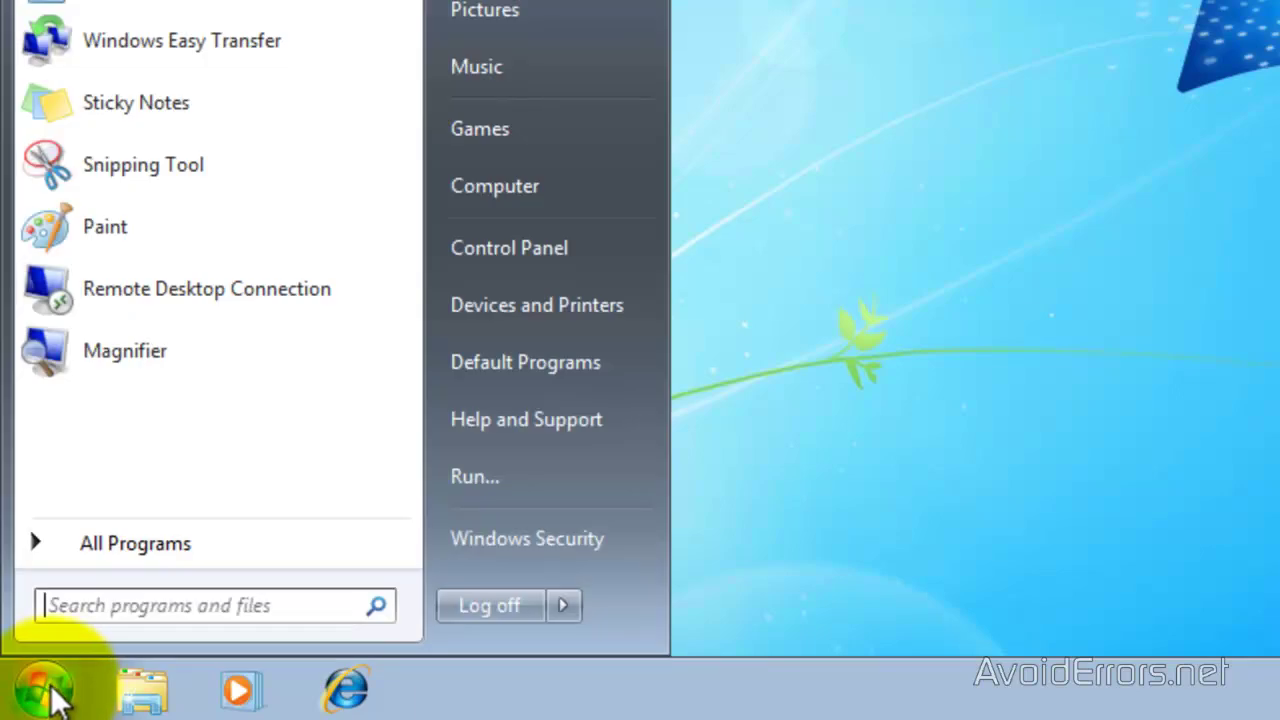
left_click(62, 606)
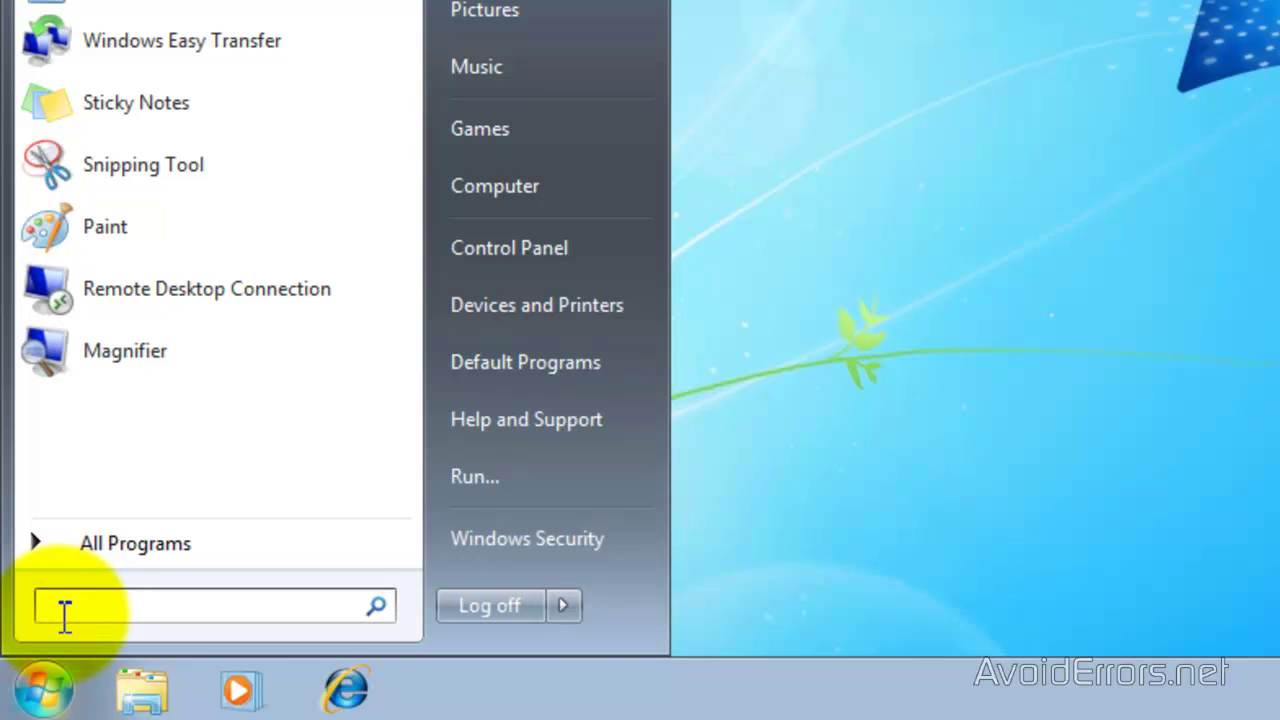
type("Windows Easy transfer")
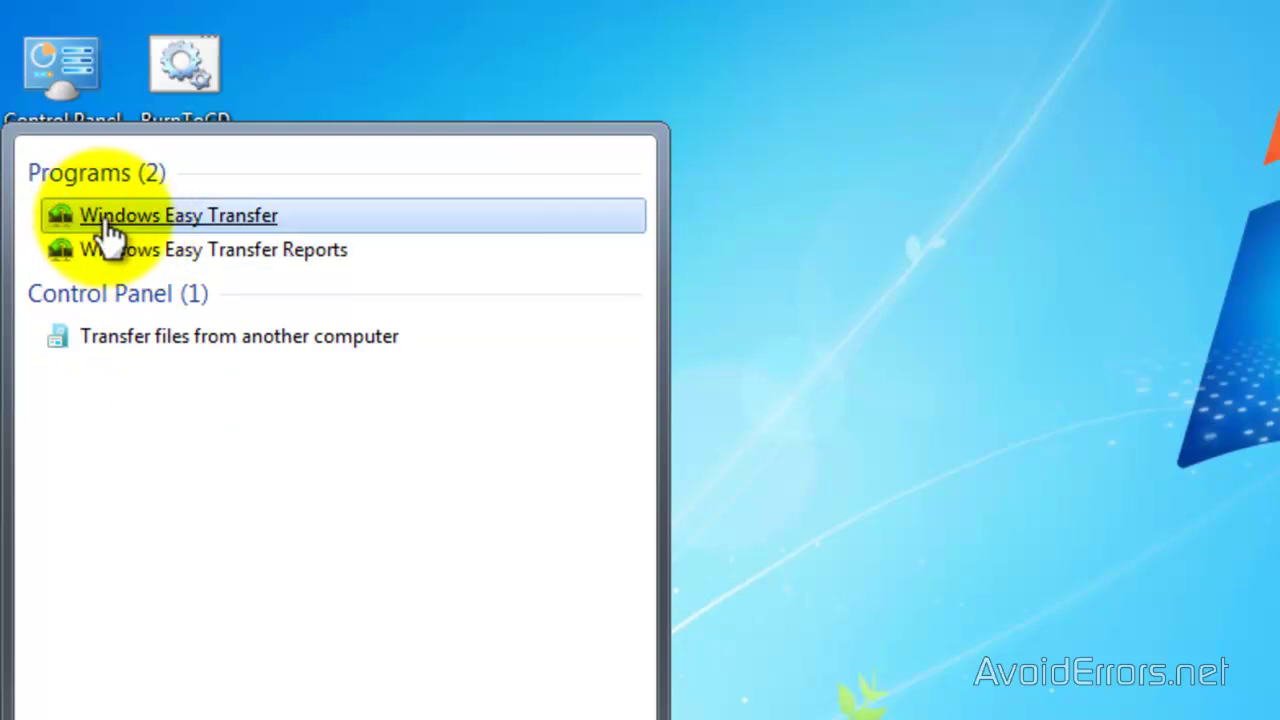
left_click(310, 230)
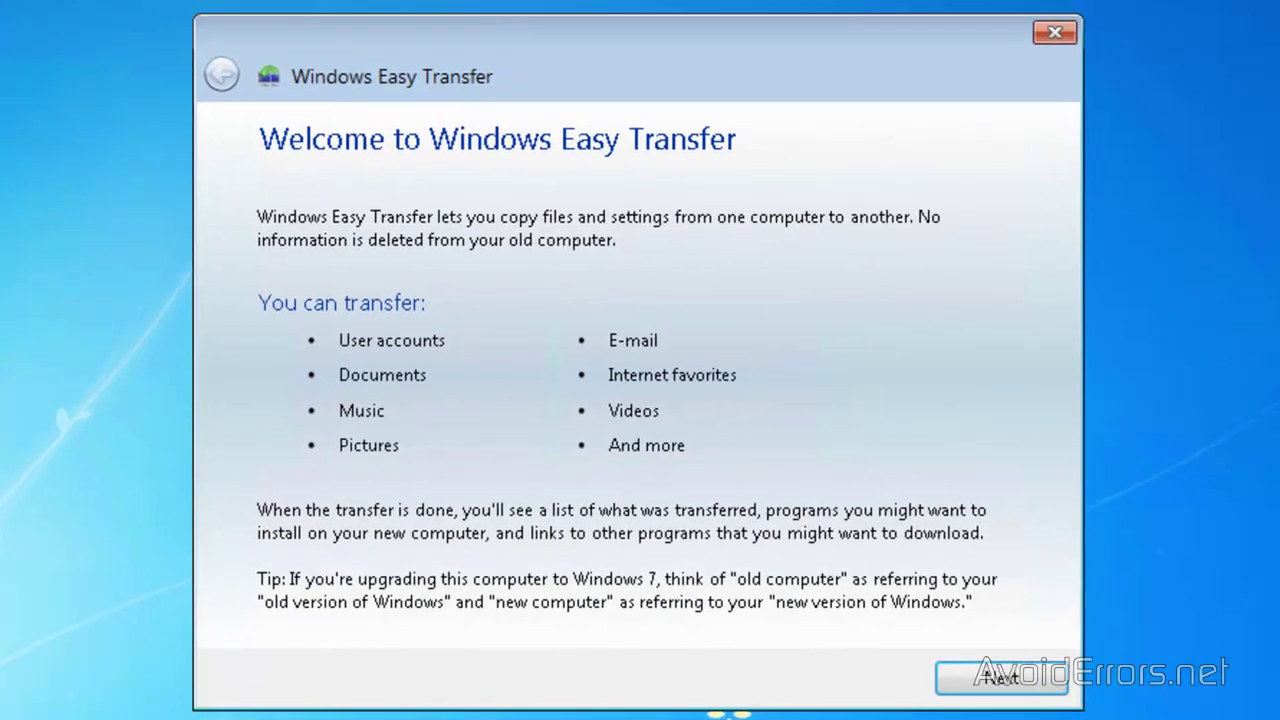
- Choose an external hard disk or USB flash drive as the transfer method and identify this machine as the new computer
left_click(975, 680)
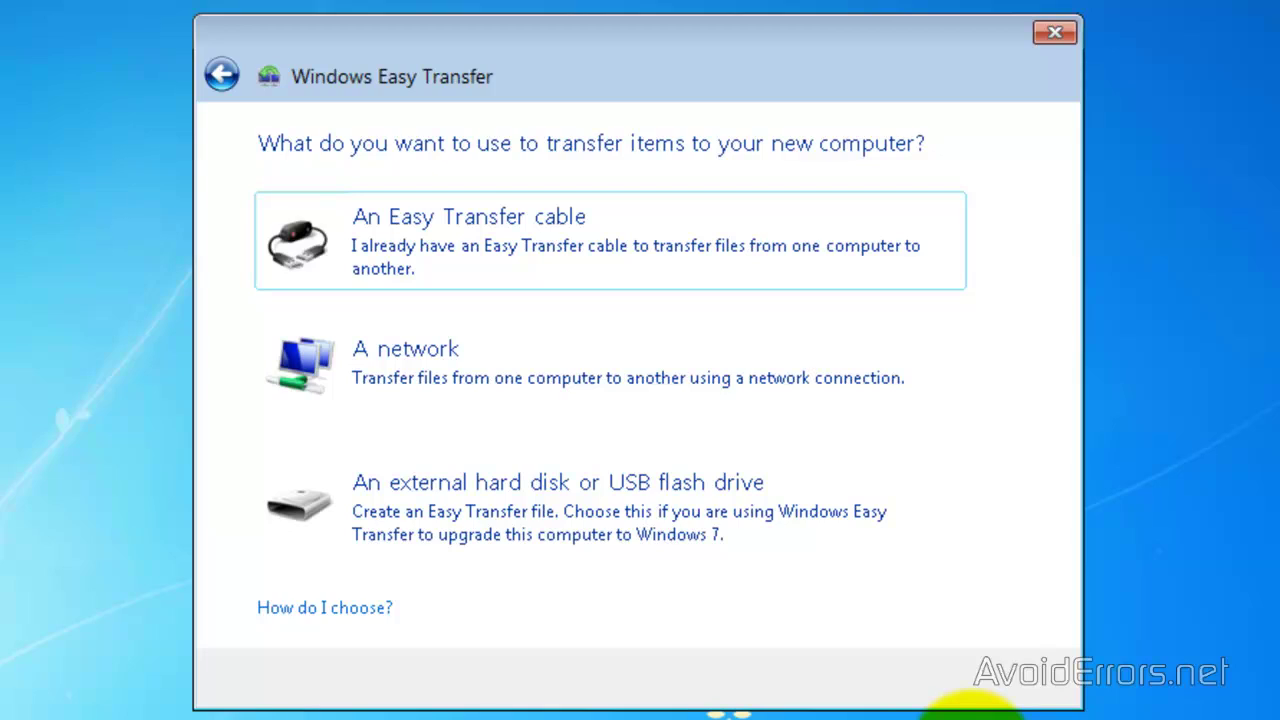
left_click(492, 510)
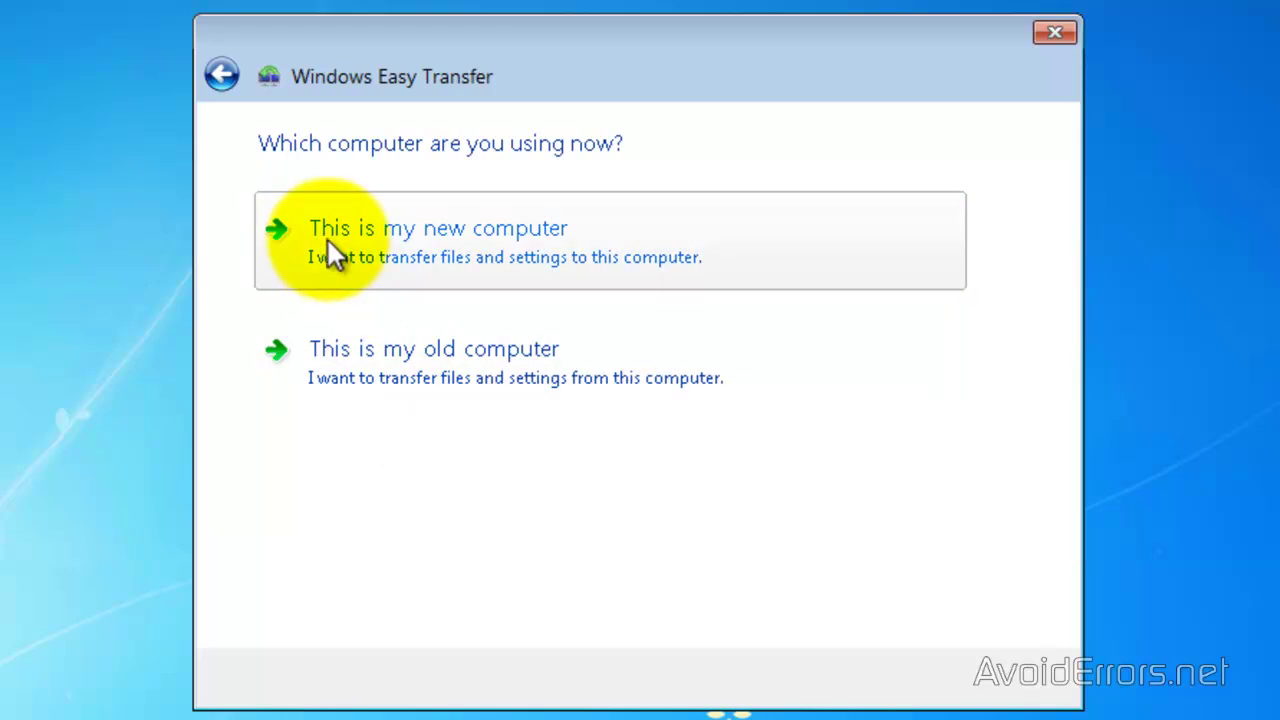
left_click(571, 247)
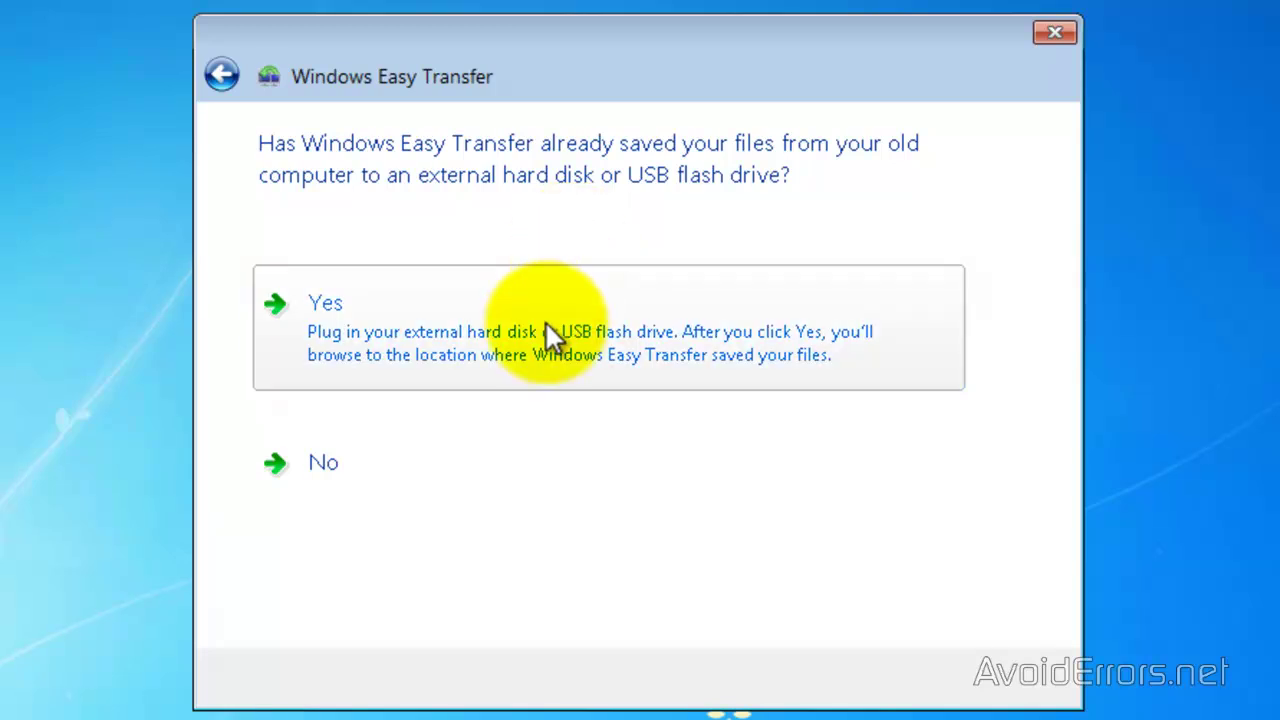
- Confirm that the old computer's files are already saved, and open the SaveData transfer file from External HDD (G:)
left_click(380, 322)
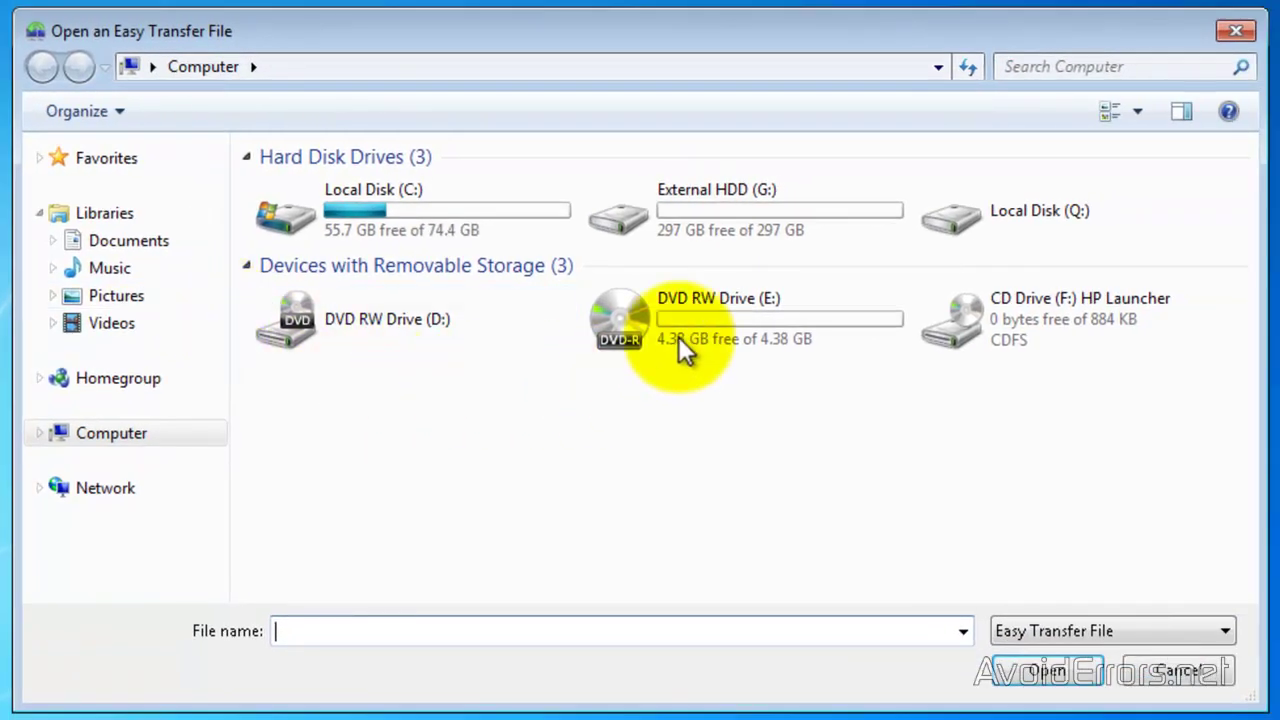
double_click(739, 205)
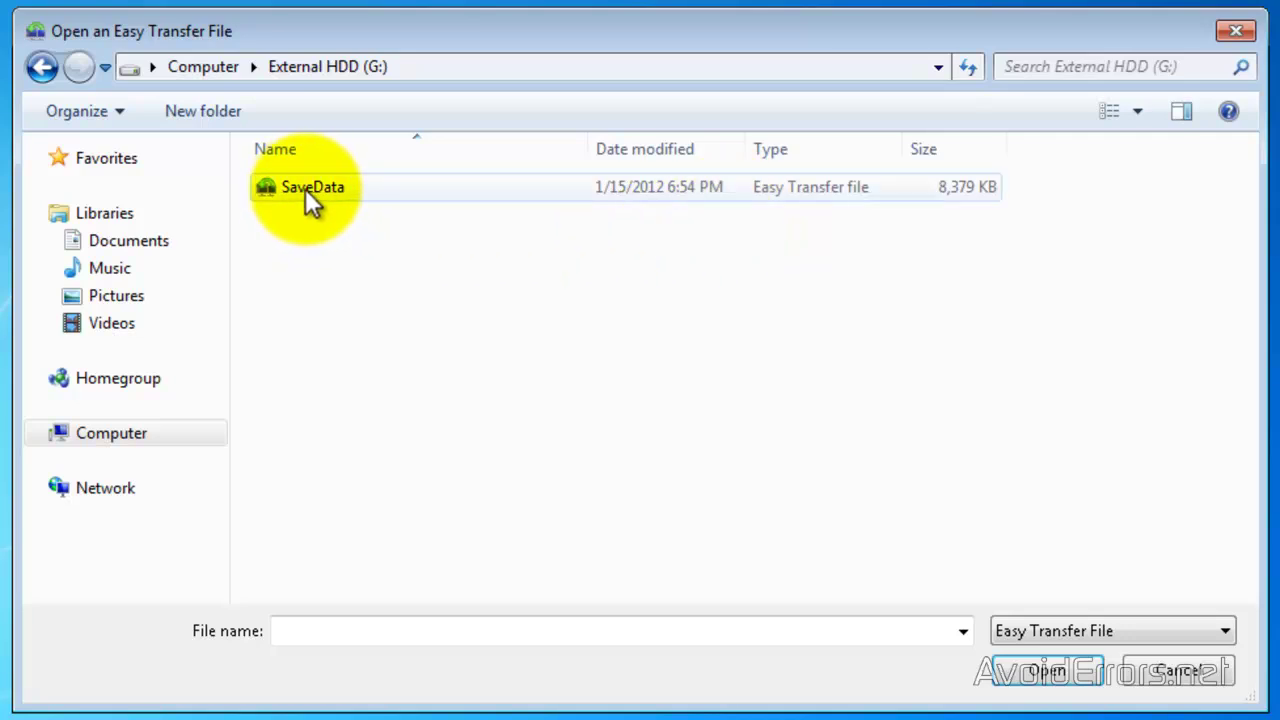
double_click(368, 192)
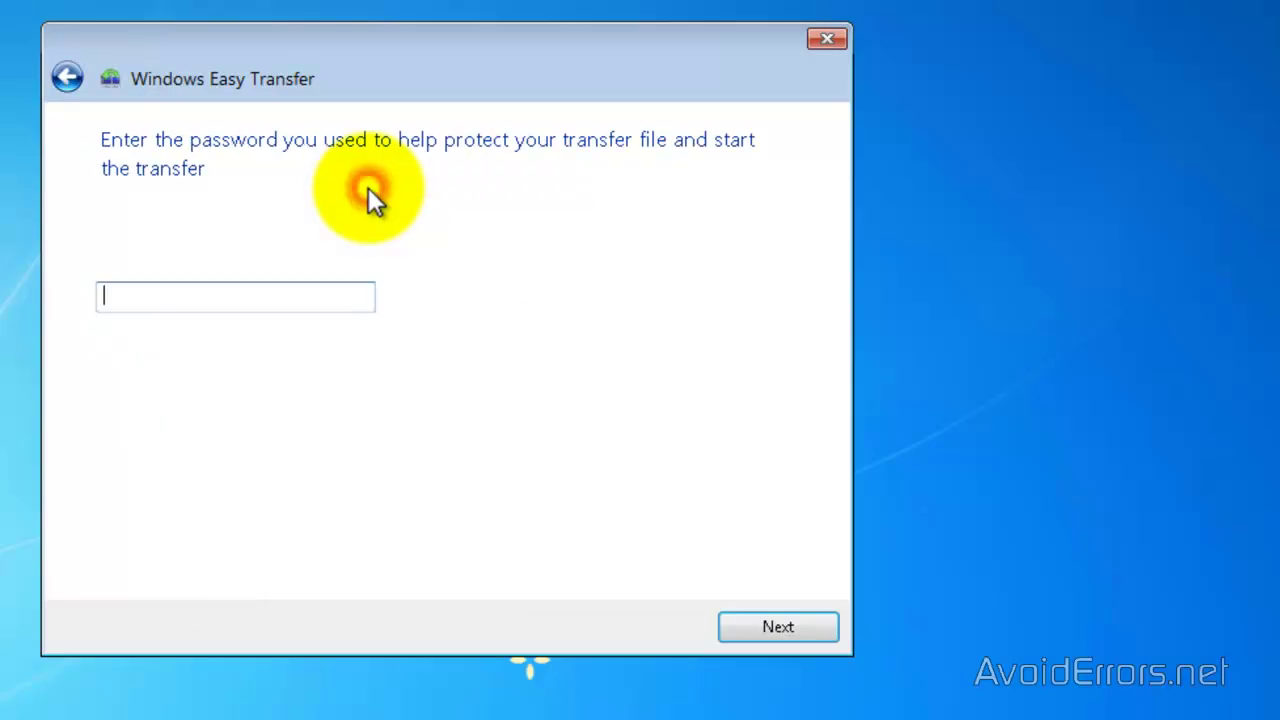
- Enter the password protecting the transfer file and continue to the selection of items to transfer
left_click(223, 298)
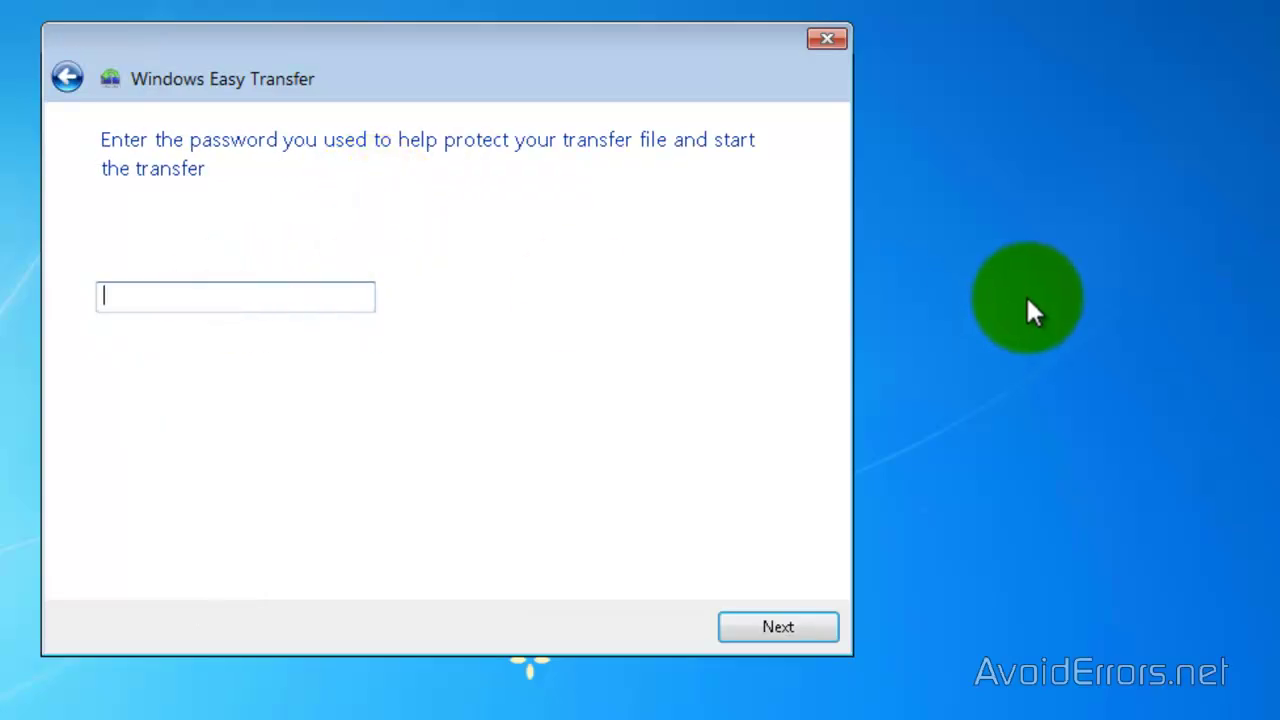
type("•••••••")
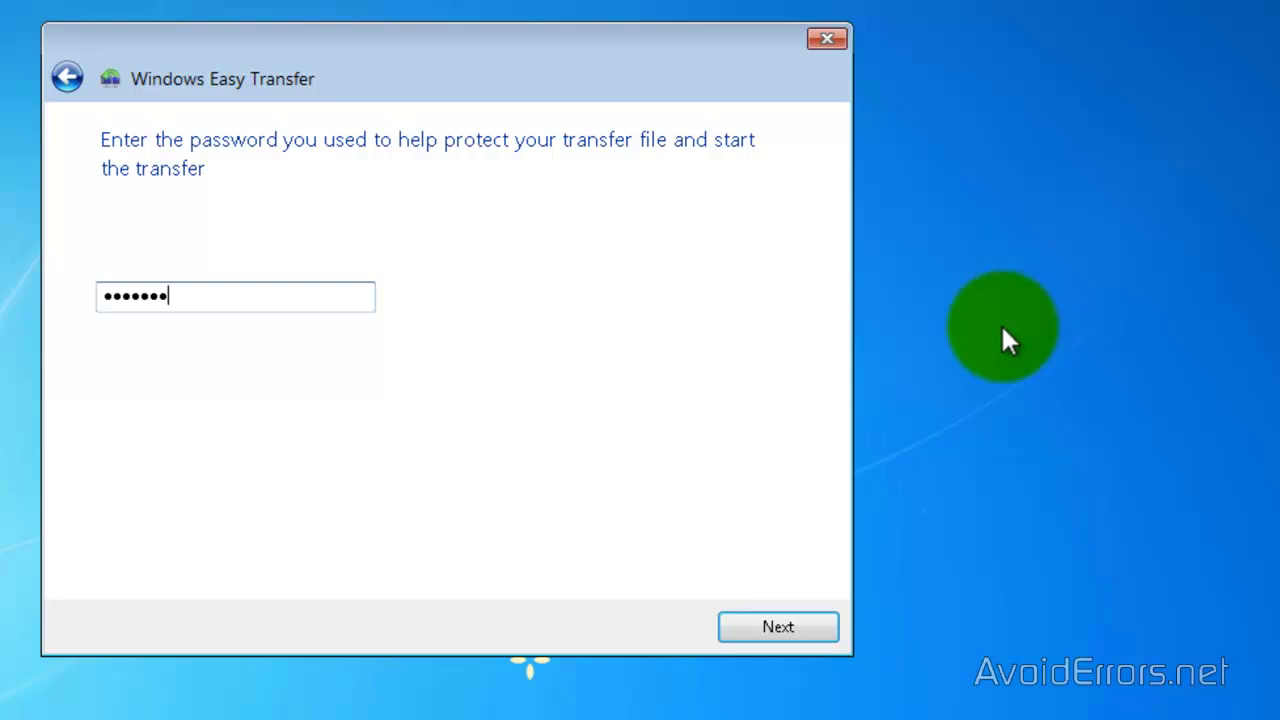
left_click(734, 627)
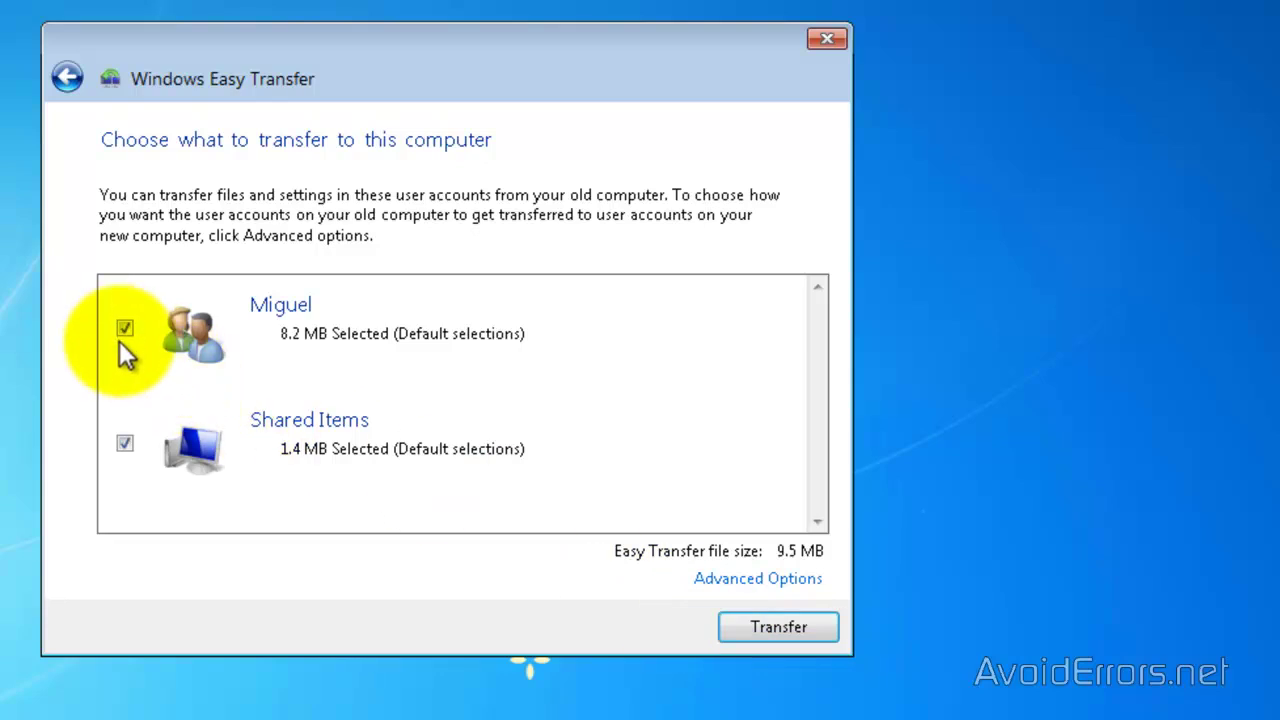
- Exclude Shared Items from the selection and transfer only the user account's files and settings to this computer
left_click(124, 444)
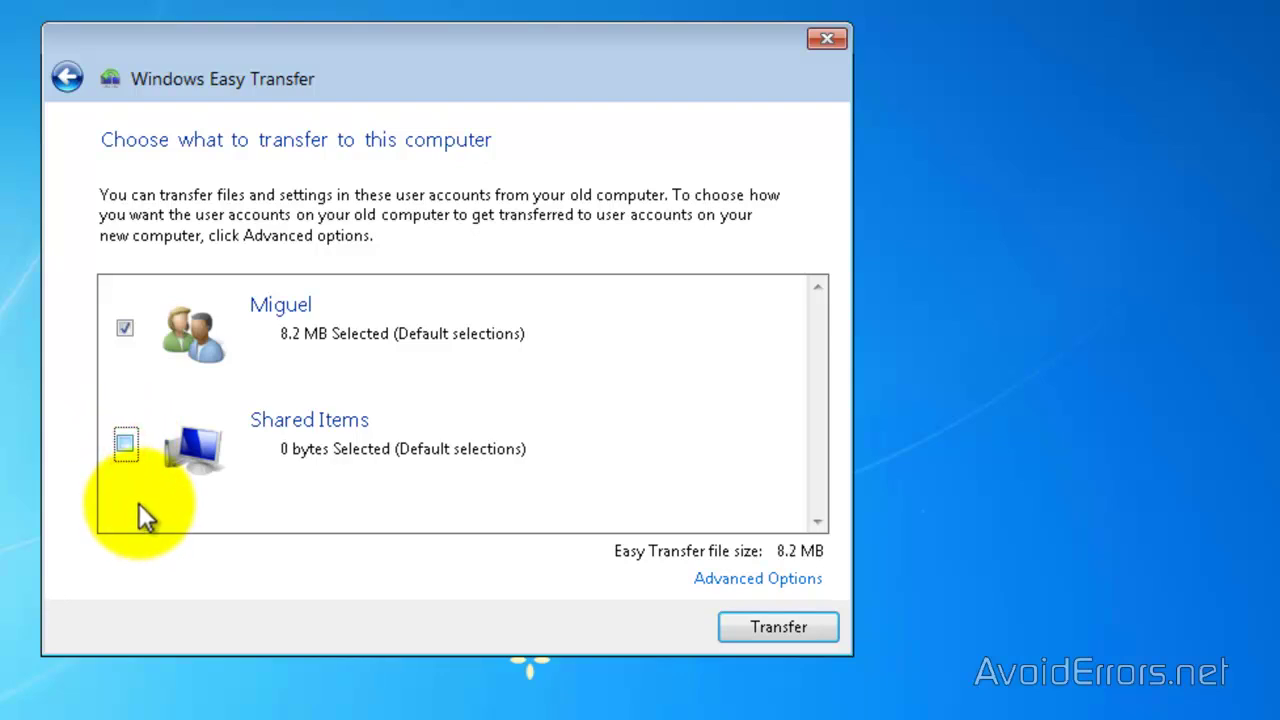
left_click(794, 628)
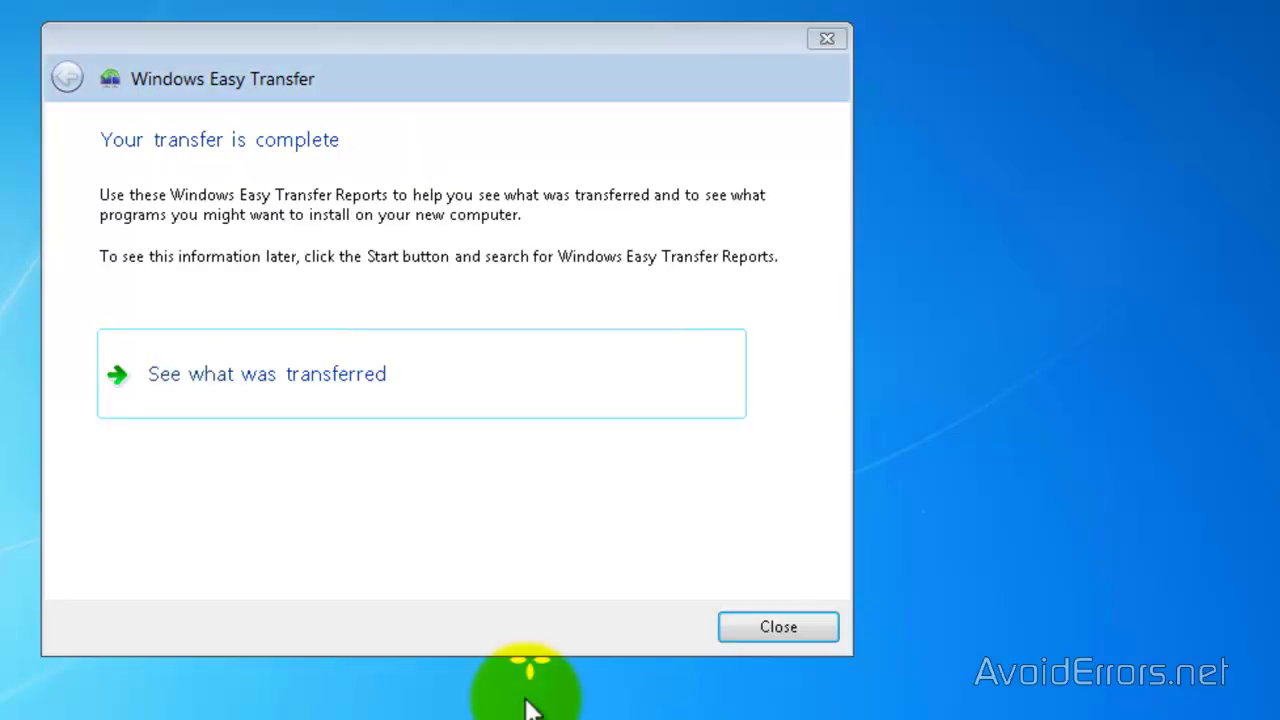
- Review the transfer report, including the details of the transferred program settings, and close the report
left_click(391, 400)
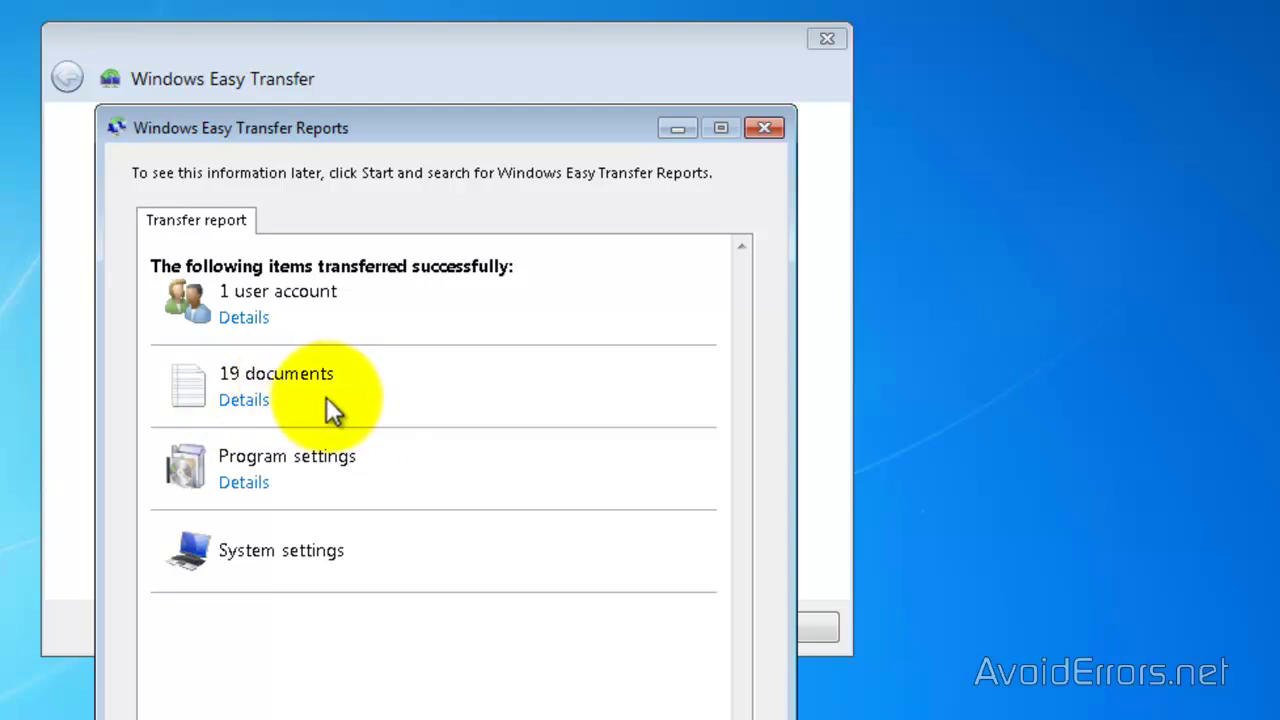
left_click(243, 488)
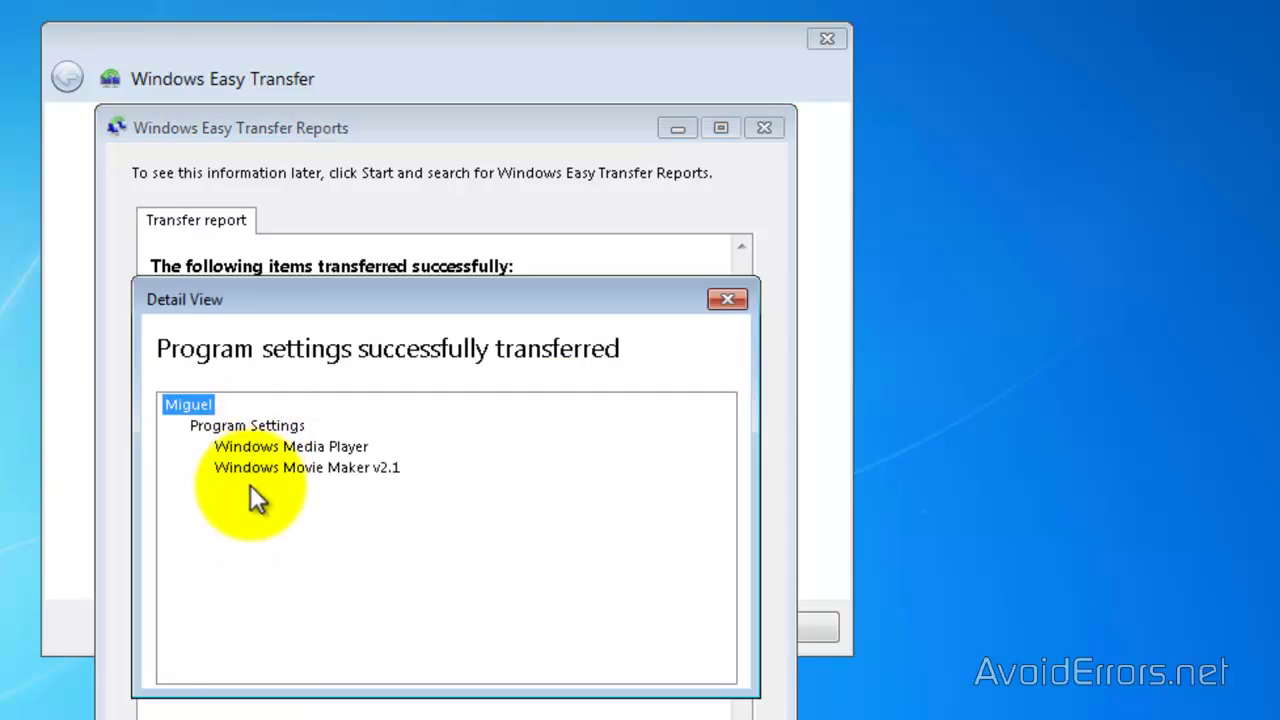
left_click(727, 300)
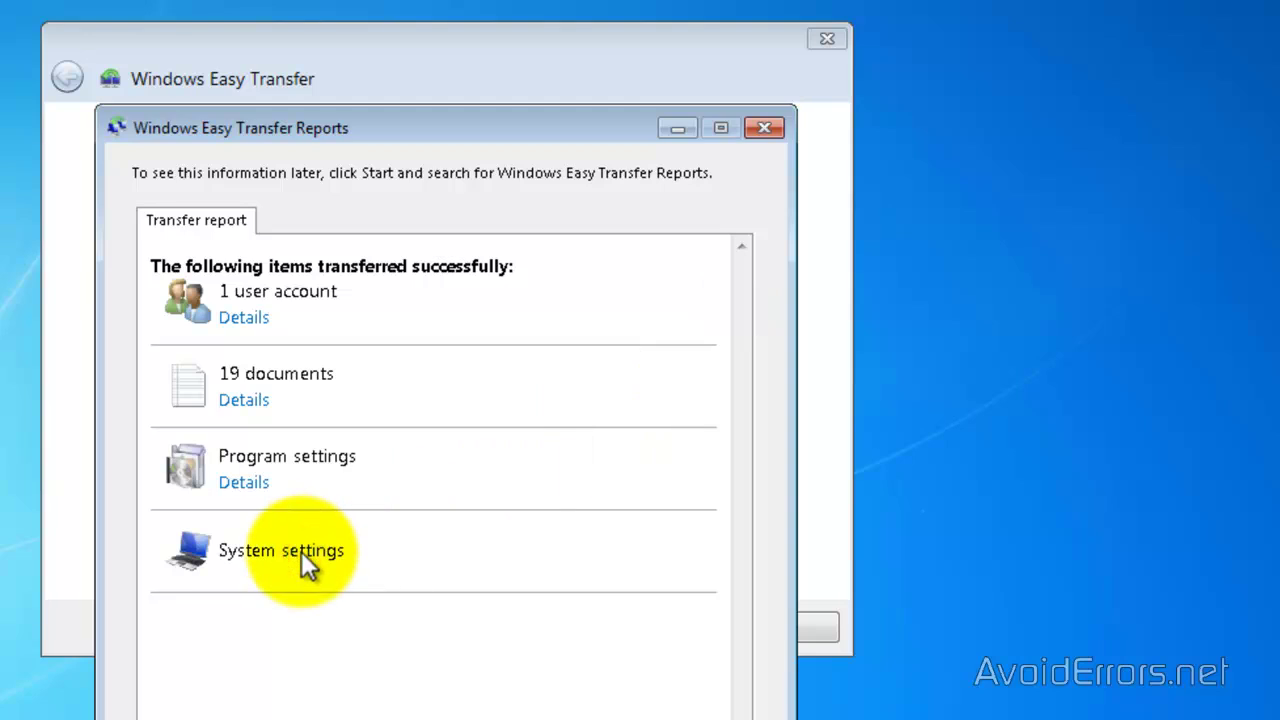
left_click(766, 124)
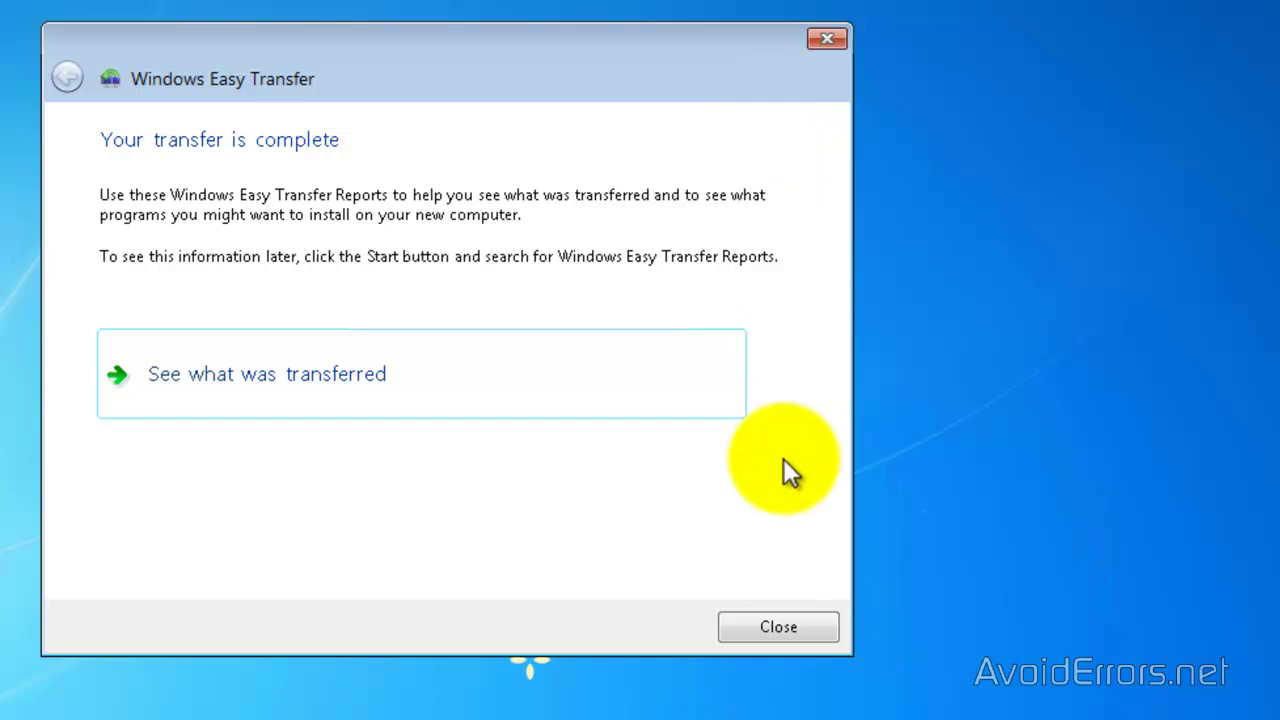
- Close the finished transfer wizard and restart the computer immediately to complete the transfer
left_click(760, 626)
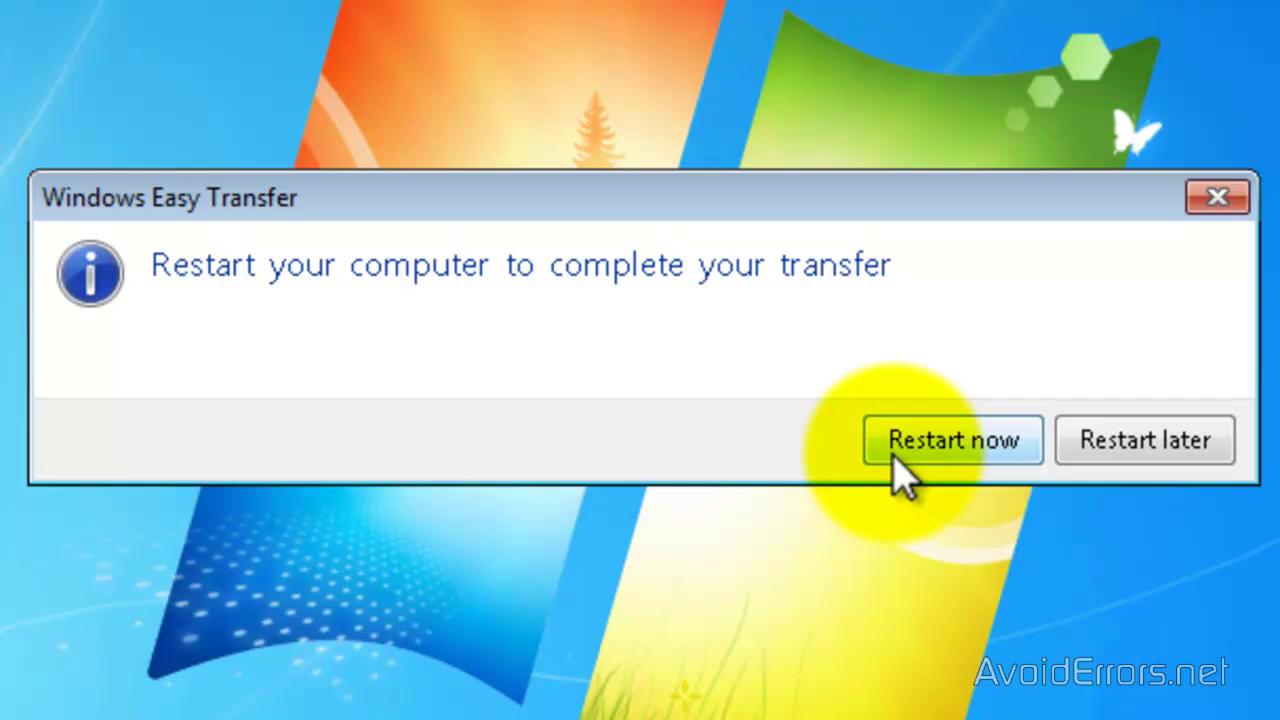
left_click(900, 470)
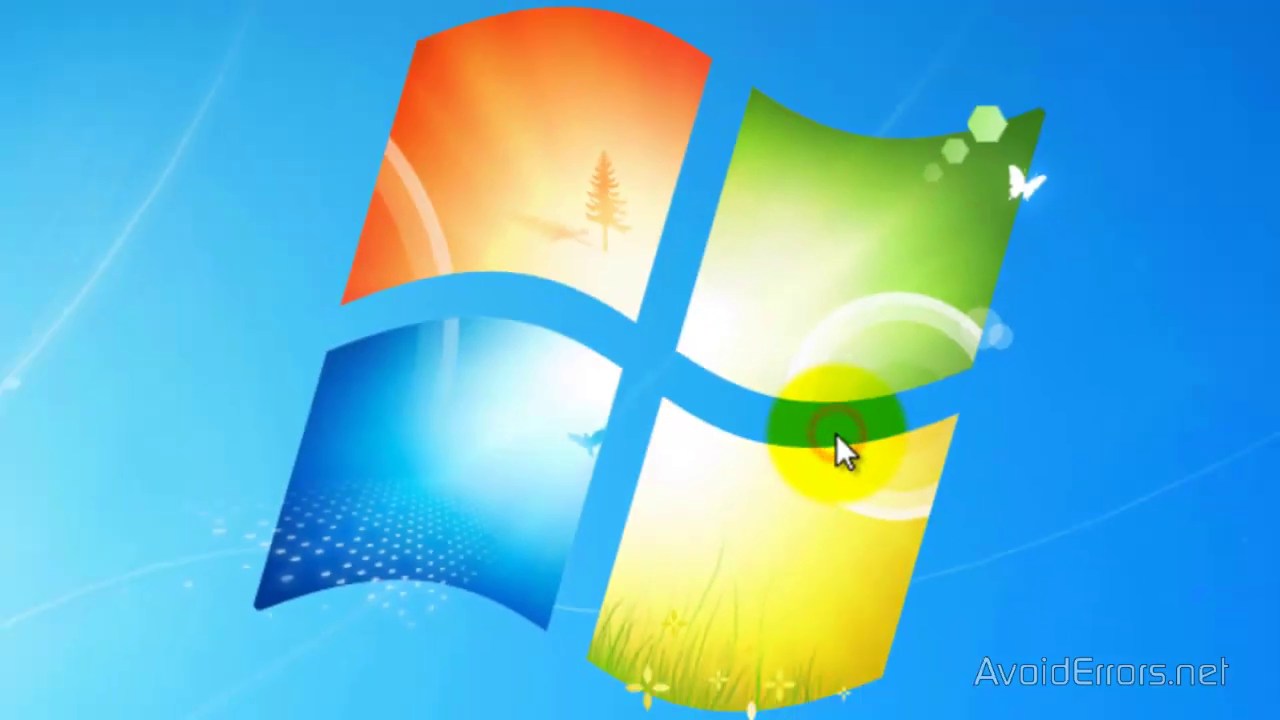